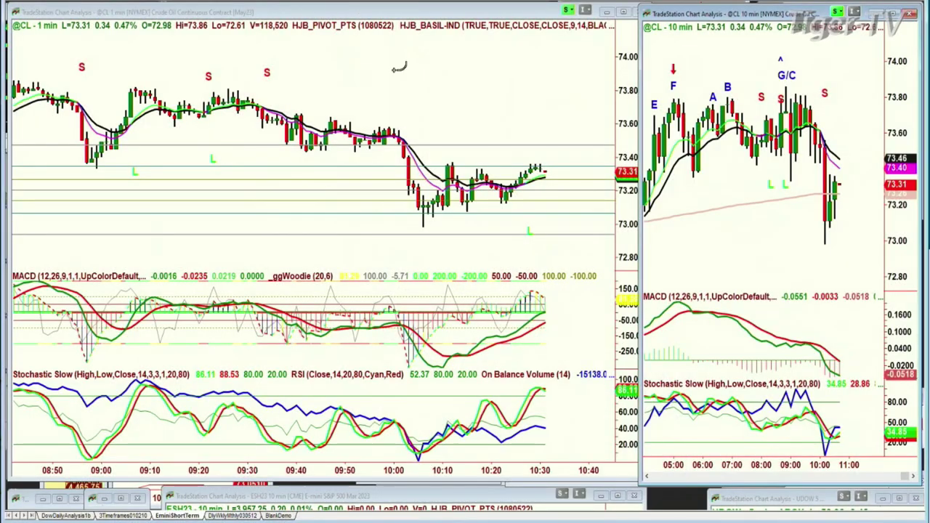
Draw two adjoining arcs over the price swings after 10:05 on the 1-minute crude oil chart
click(434, 175)
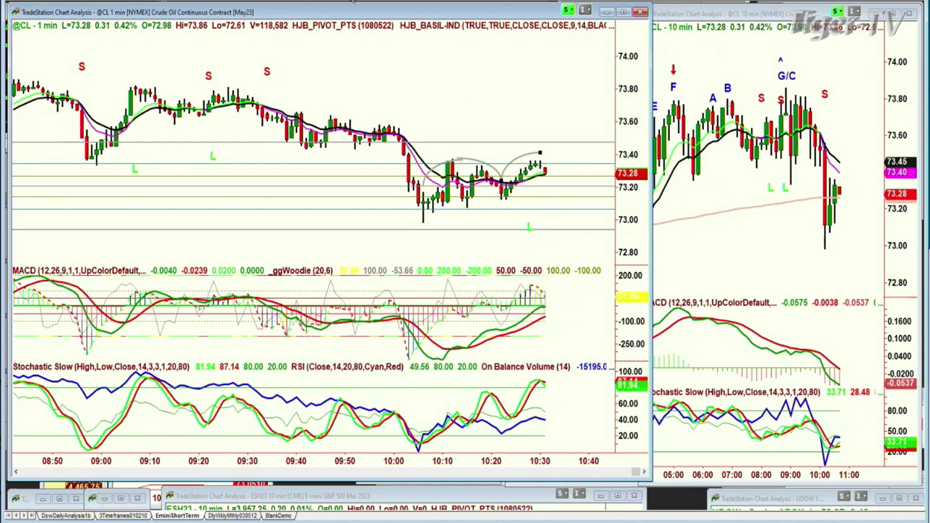
mouse_move(453, 106)
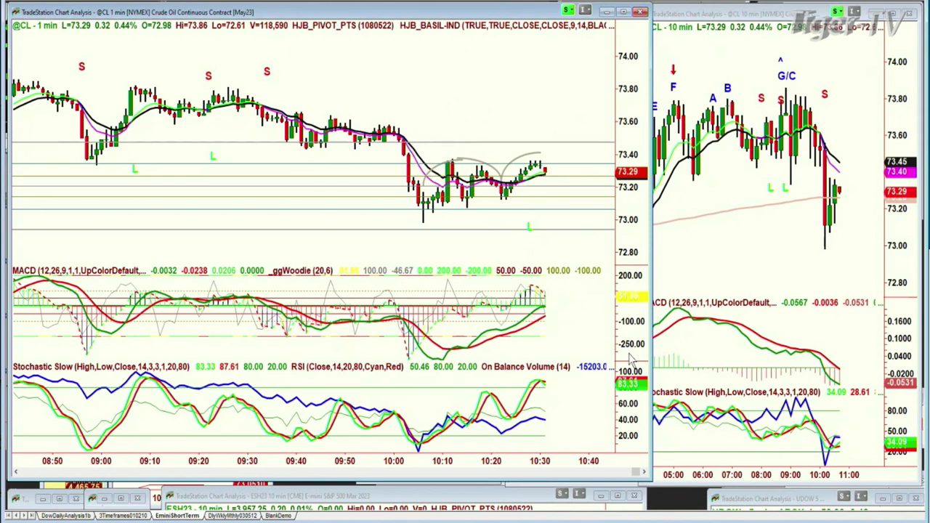
Widen the 10-minute crude oil chart to examine price against its 200-period moving average, and narrow the chart again
click(656, 59)
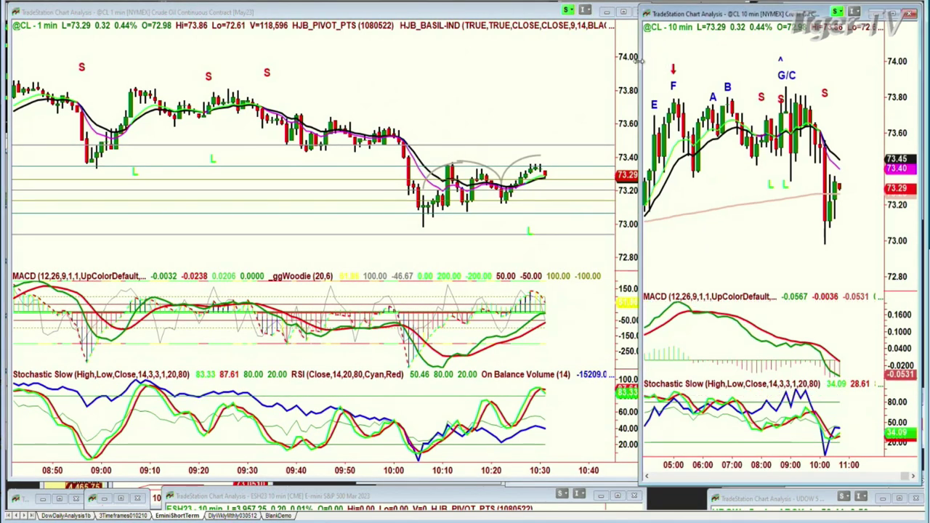
drag(638, 61, 368, 108)
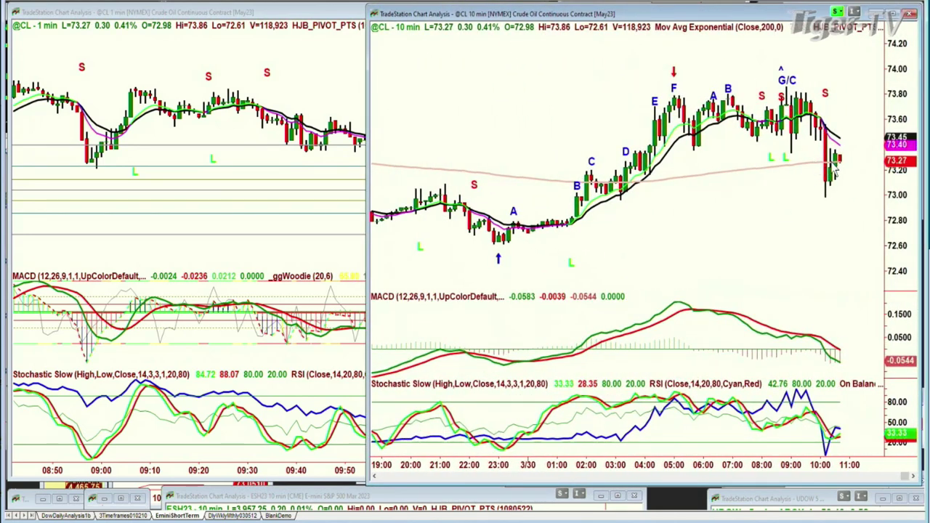
click(794, 166)
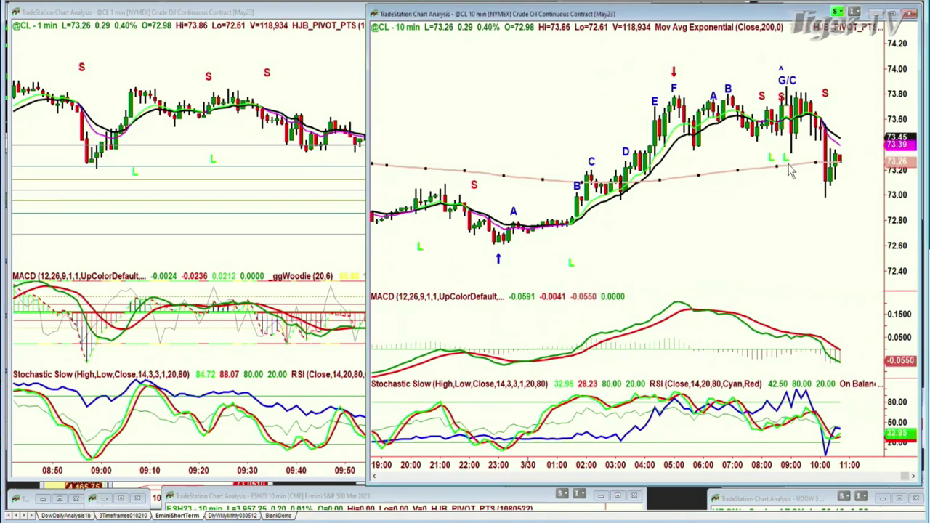
click(753, 219)
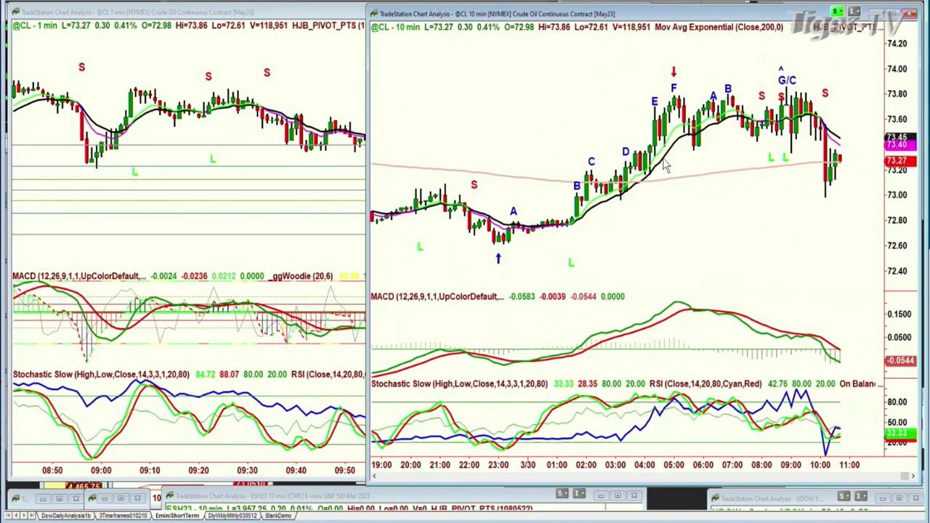
drag(367, 105, 616, 122)
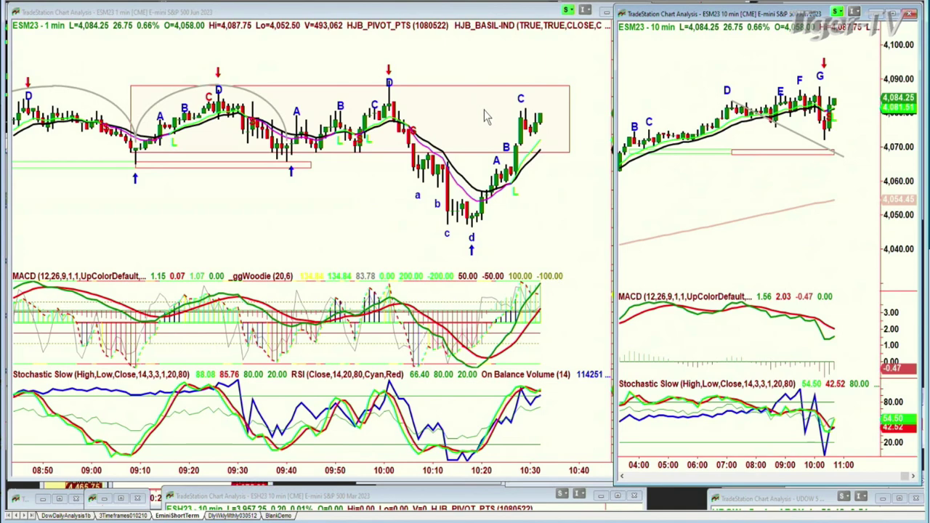
Draw a thin rectangle extending right from the latest D peak on the 1-minute ESM23 chart and create a parallel copy
click(598, 102)
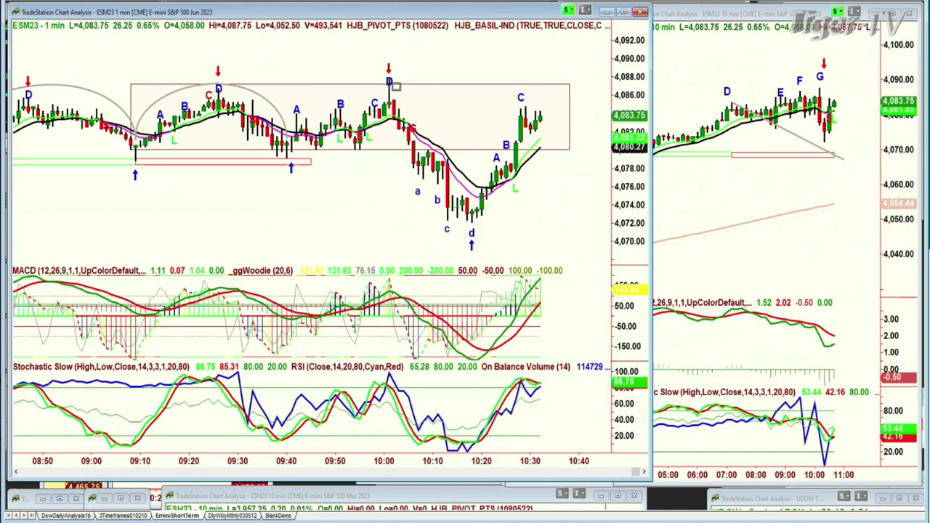
drag(390, 82, 473, 84)
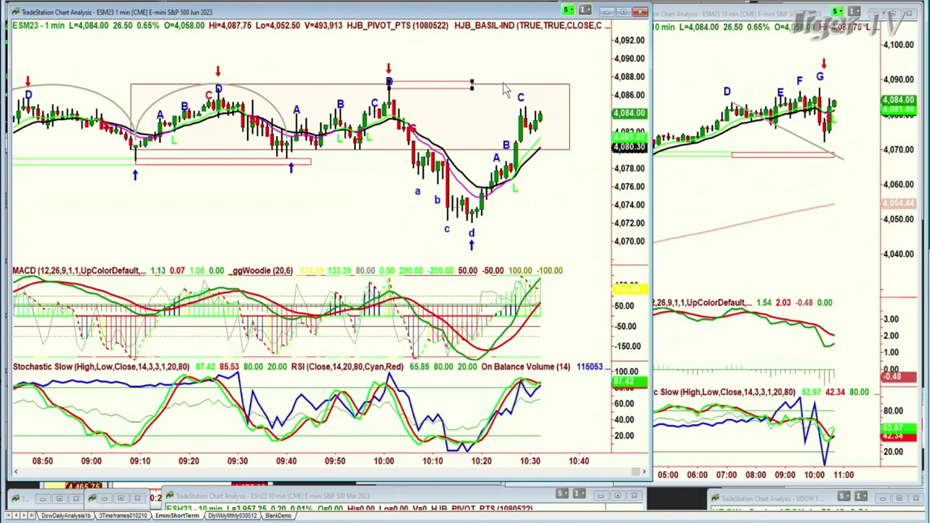
right_click(471, 89)
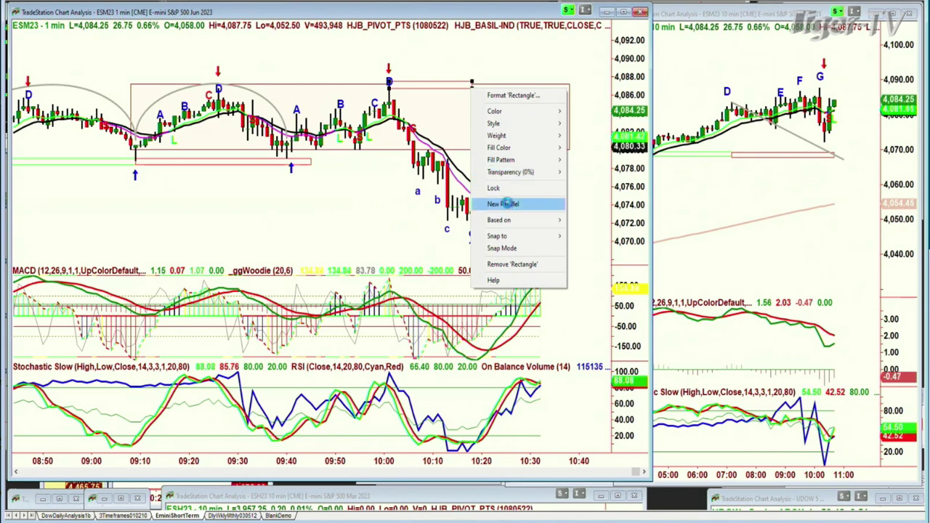
click(503, 203)
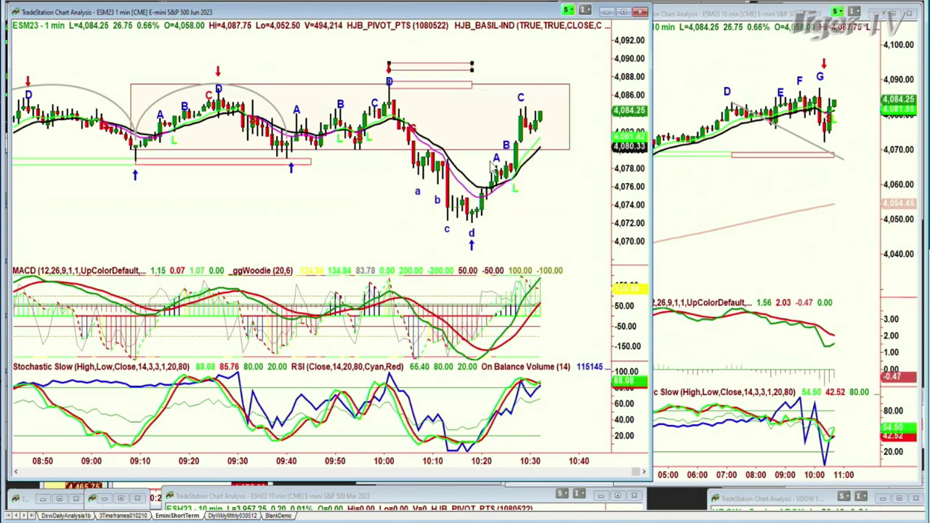
Recolor the copied rectangle bright green and move it so it continues from the right end of the red one
right_click(443, 69)
mouse_move(468, 95)
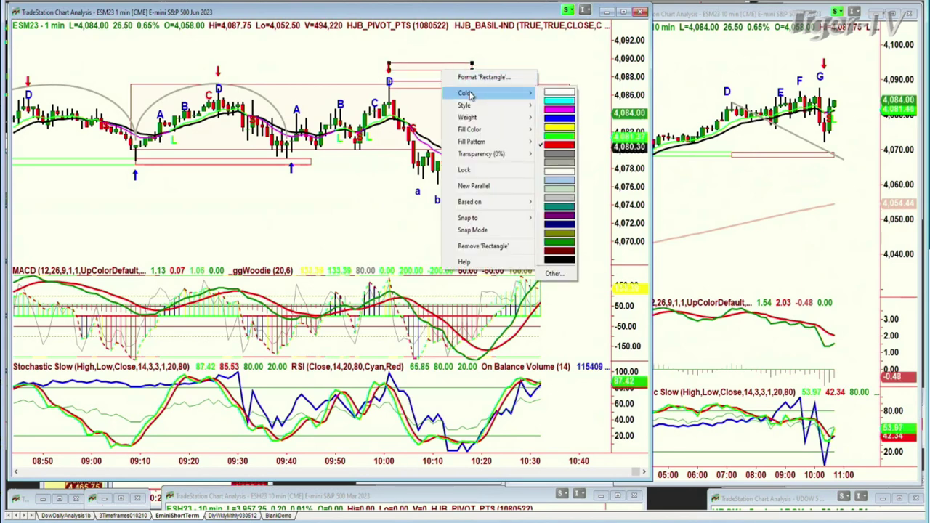
click(557, 136)
click(439, 74)
drag(444, 74, 518, 95)
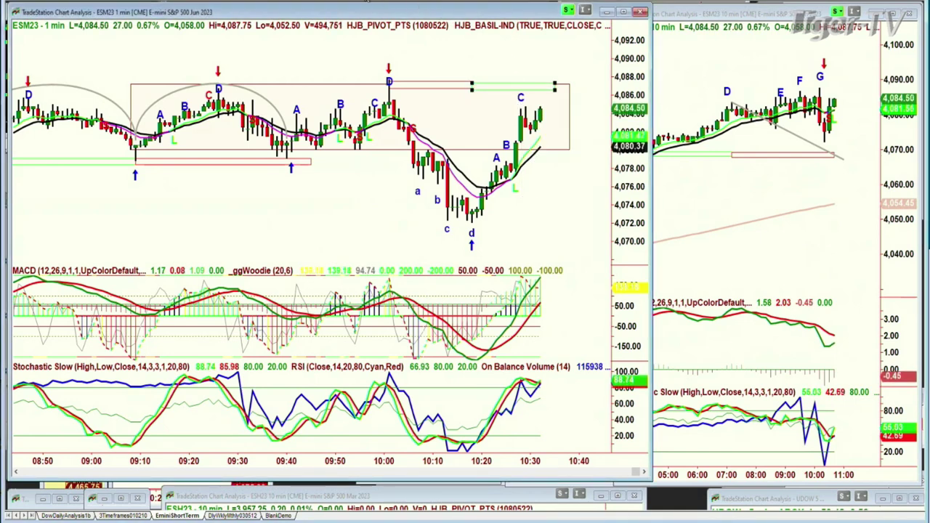
Draw a vertical line above the d low and a rising trend line from the c low to beyond the green rectangle
mouse_move(475, 190)
mouse_down()
mouse_move(483, 102)
mouse_move(473, 103)
mouse_up()
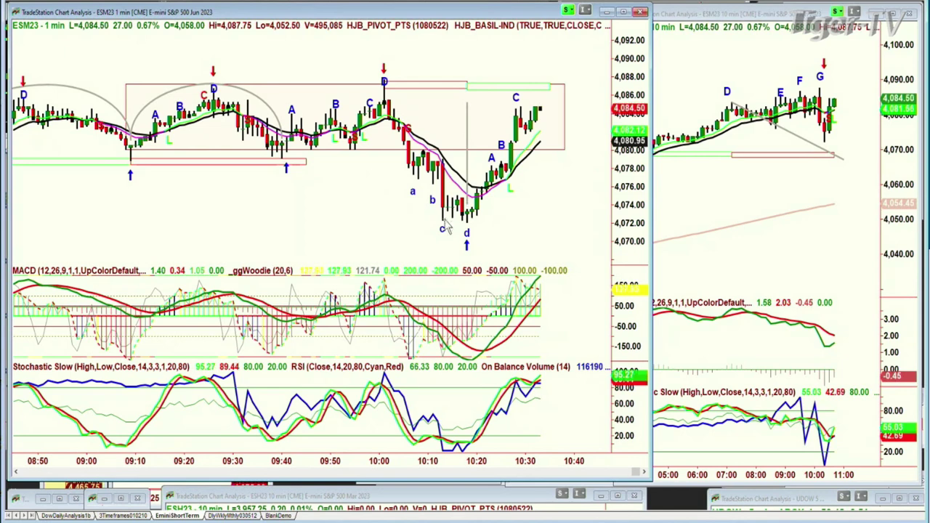
drag(468, 188, 559, 72)
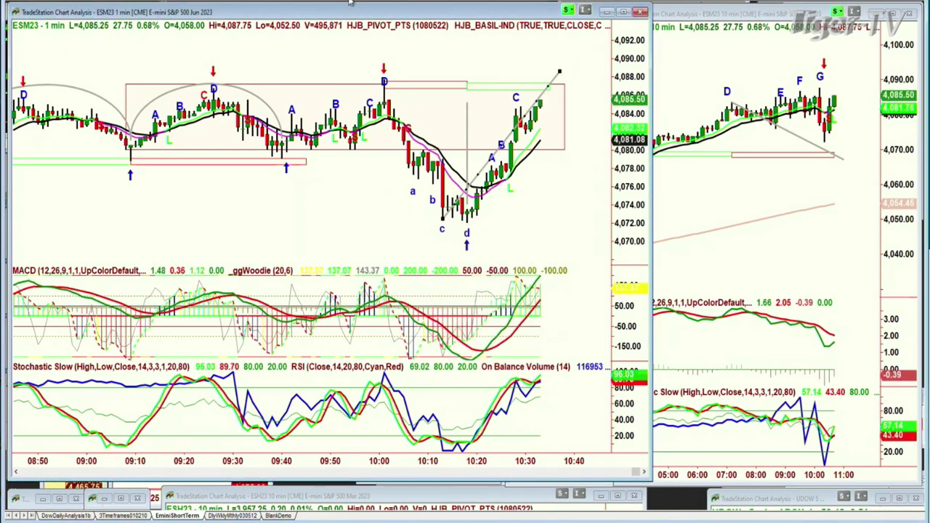
mouse_move(552, 71)
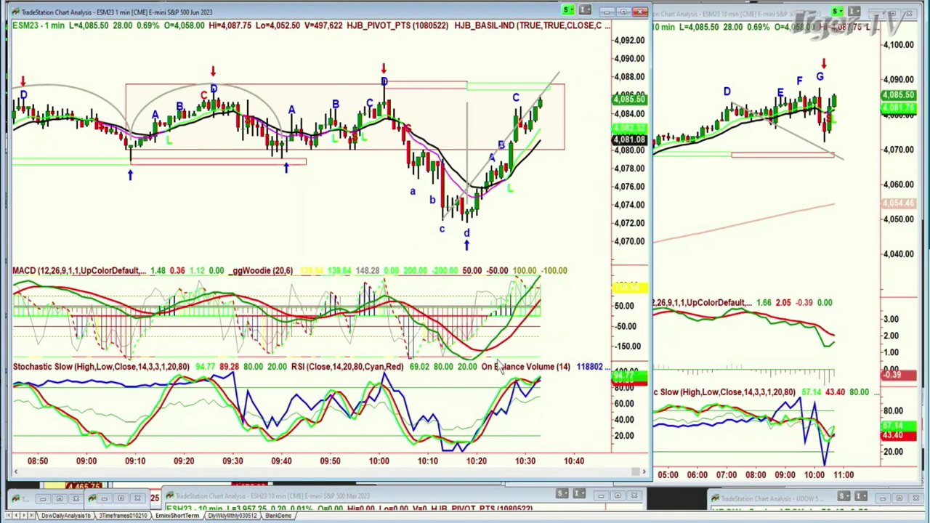
Switch to the 3Timeframes010210 workspace and add an F/C label just above the latest bar on the SMH daily chart
click(118, 515)
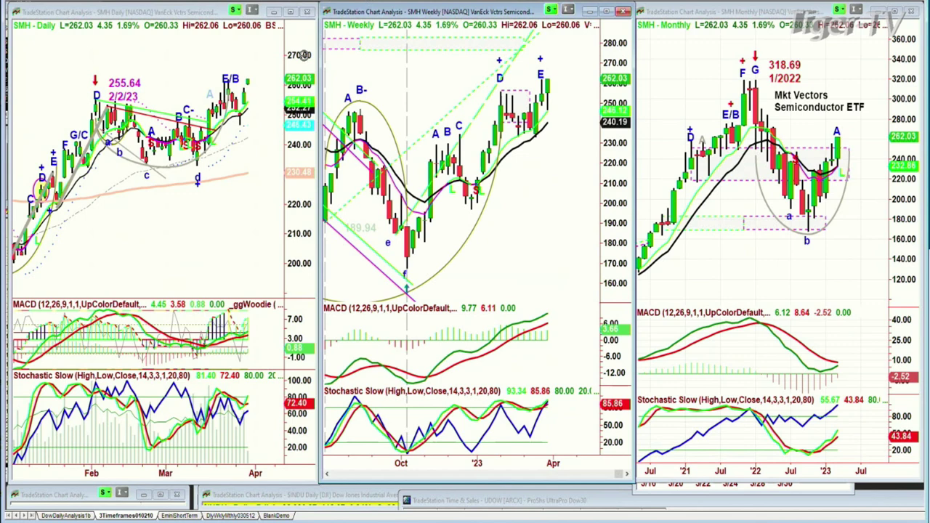
click(245, 63)
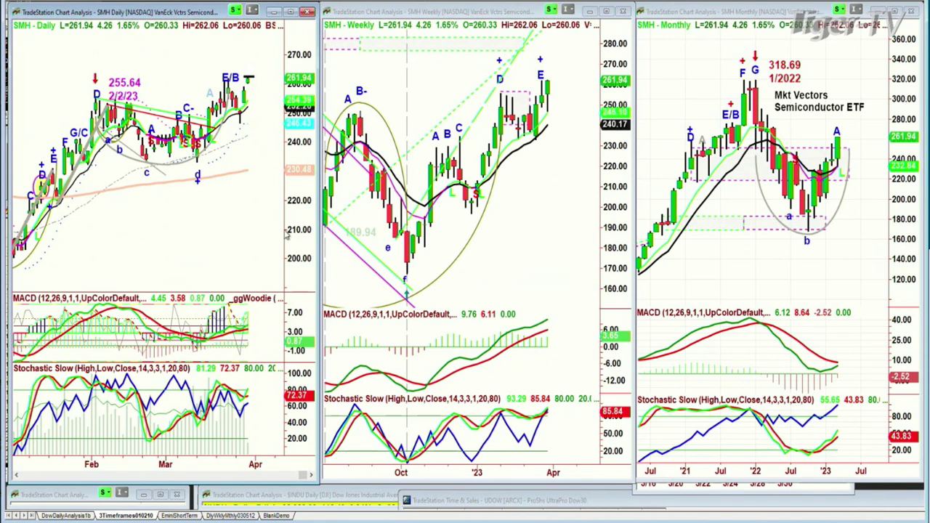
text(F/C)
click(266, 180)
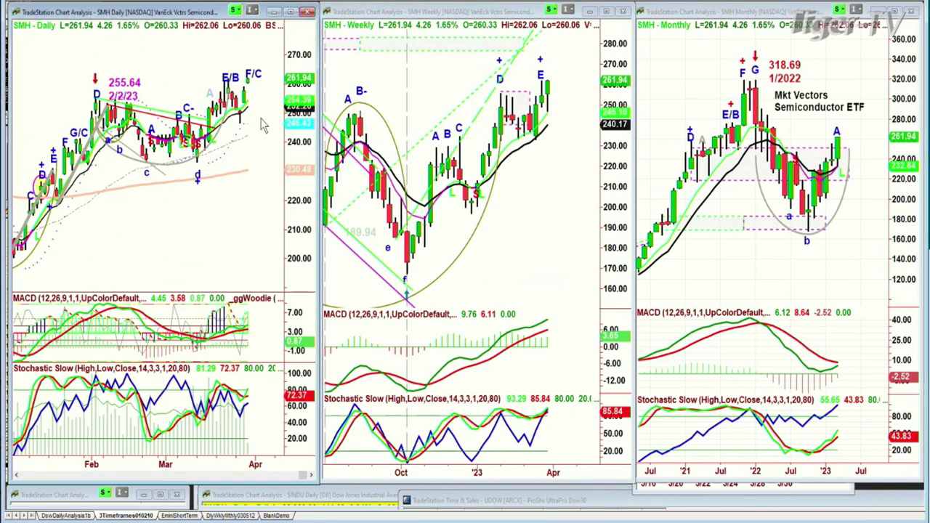
click(250, 71)
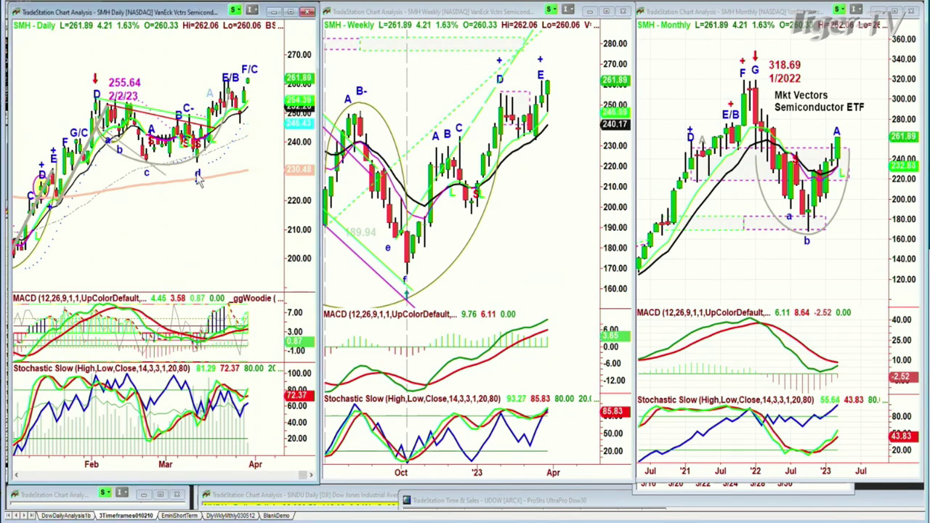
Replace the plus sign under the d low on the SMH daily chart with an up arrow
click(198, 179)
right_click(199, 186)
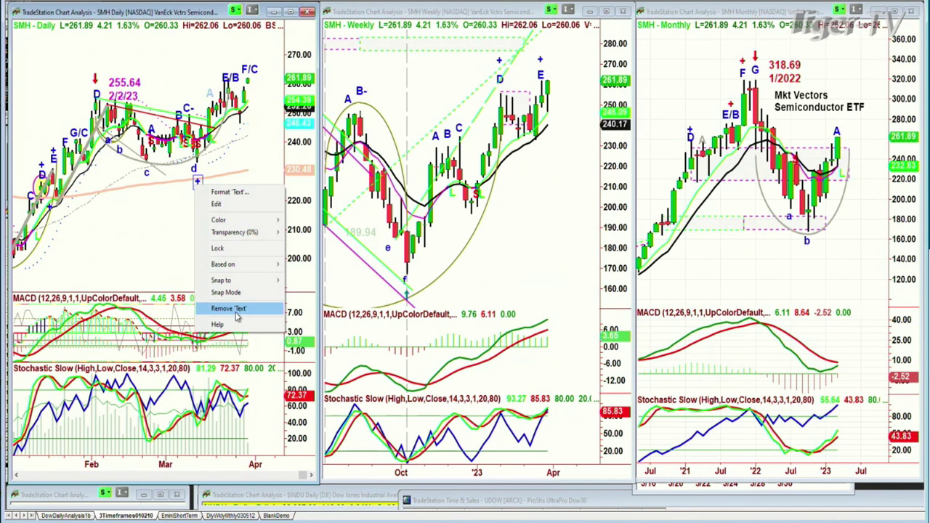
key(Escape)
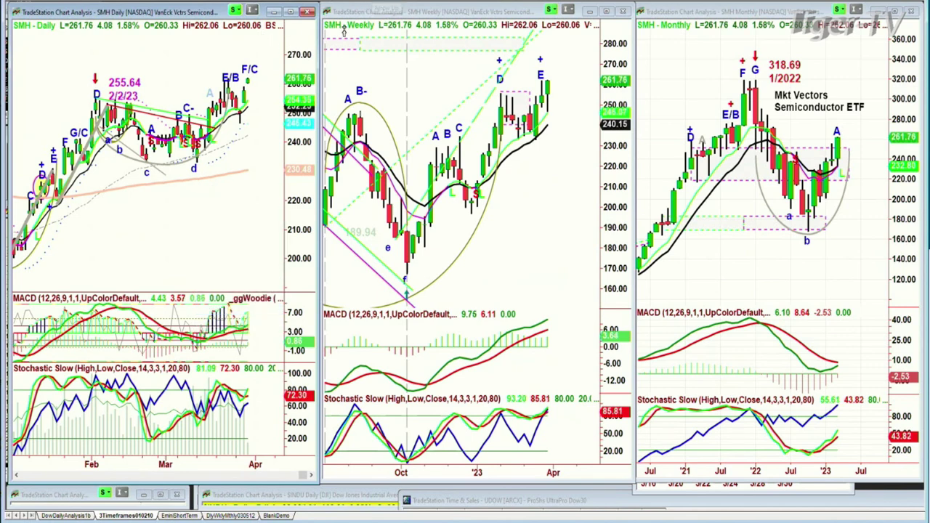
click(198, 178)
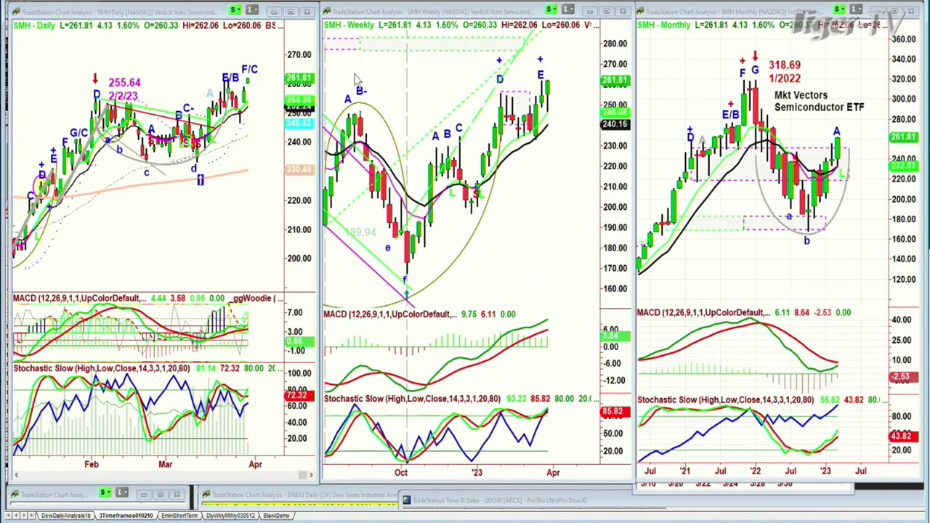
Widen the SMH weekly chart to examine its earlier price history, and restore the chart to its narrower width
click(535, 101)
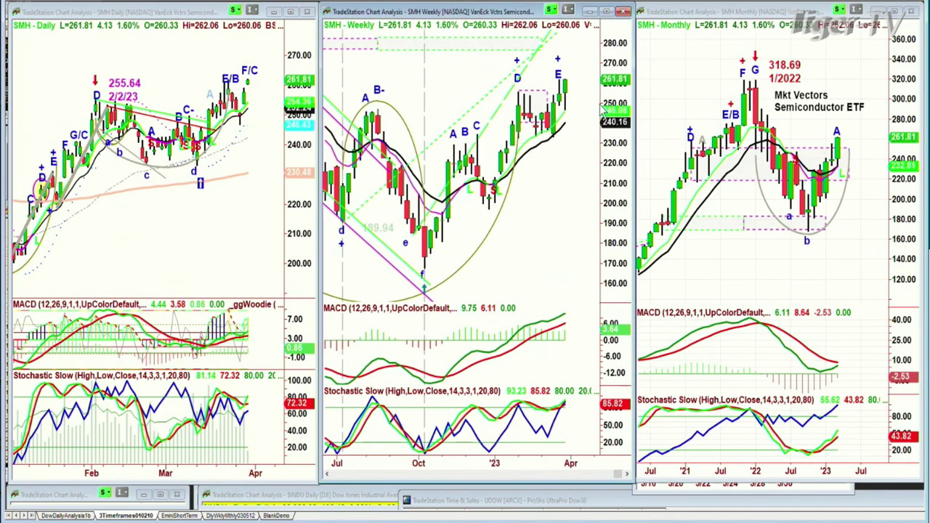
drag(633, 90, 752, 106)
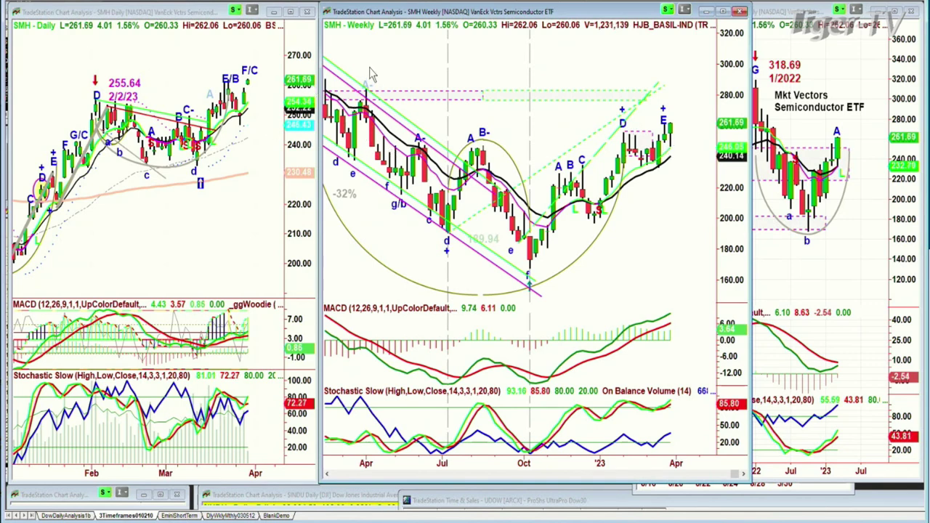
mouse_move(375, 137)
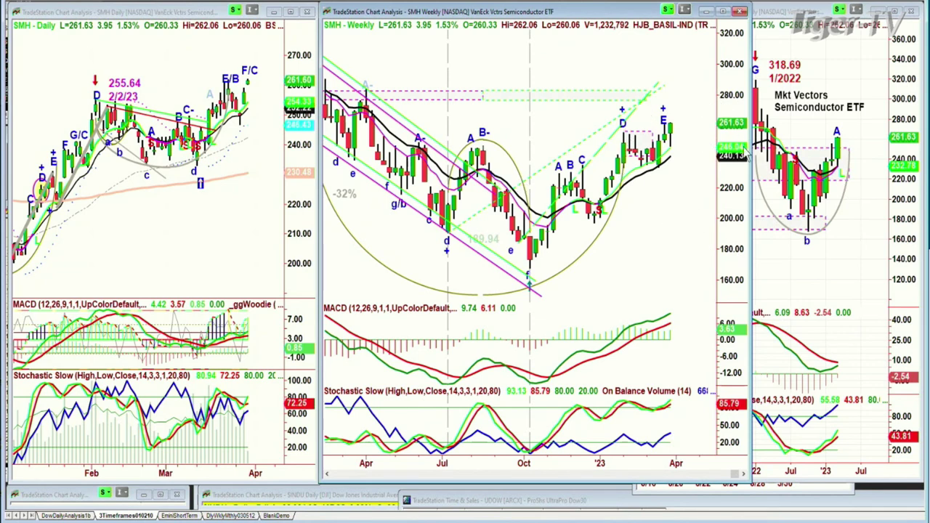
drag(753, 211, 633, 211)
scroll(510, 282, down, 3)
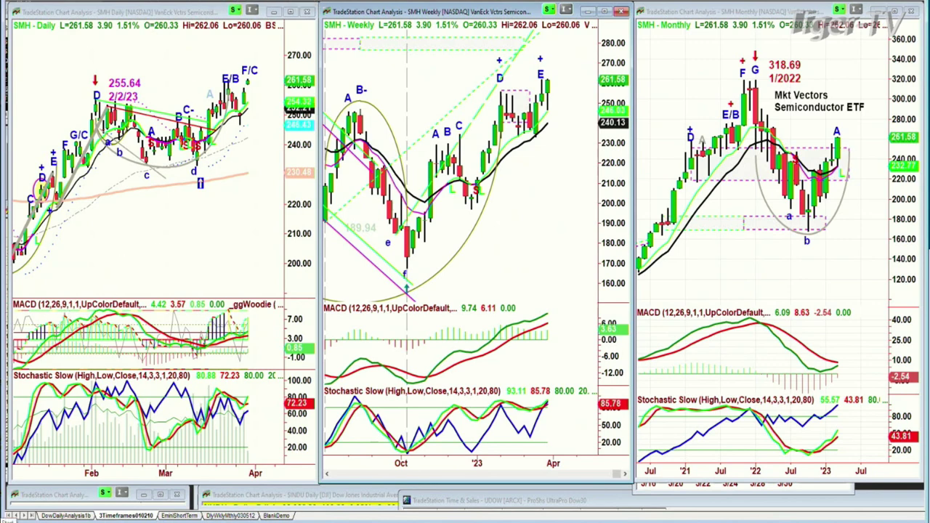
Bring up the daily, weekly and monthly charts for CAT, followed by PAVE
text(CAT)
key(Return)
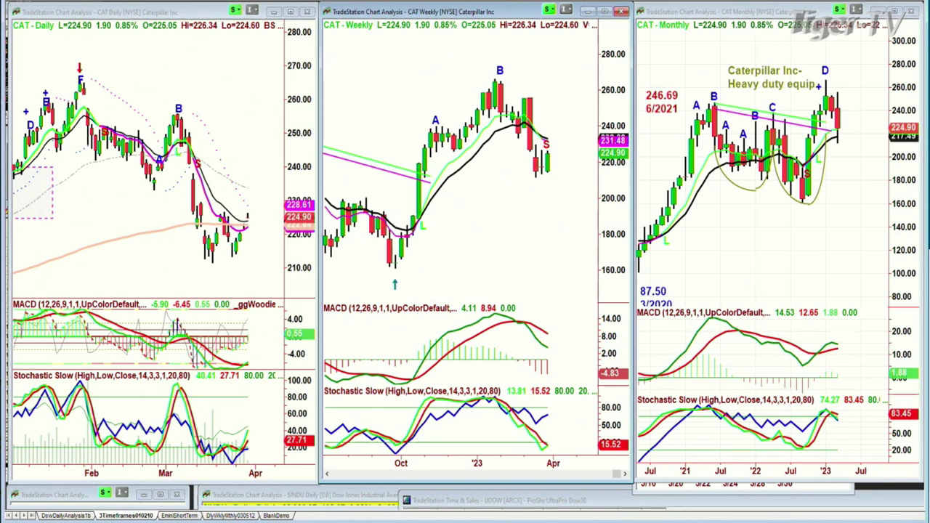
text(PAVE)
key(Return)
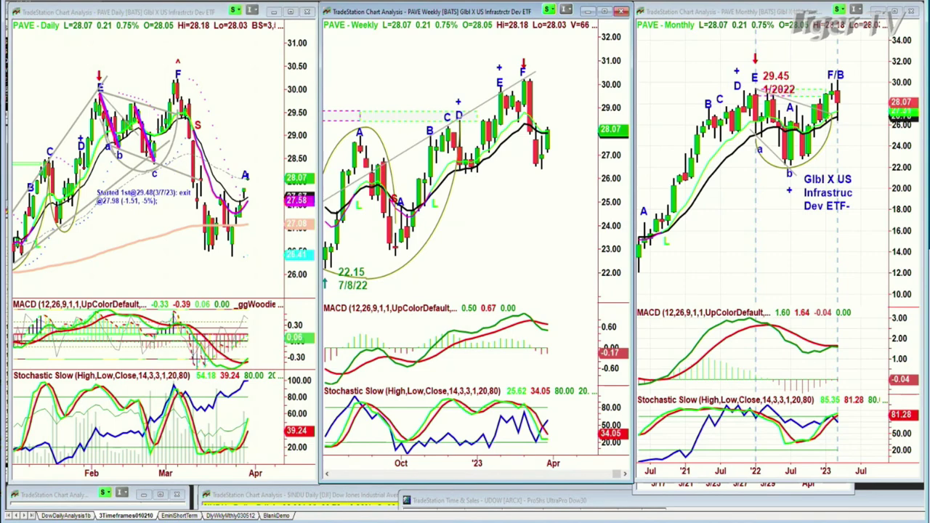
View the daily, weekly and monthly charts of $INDU, QQQ and $SPX.X in turn
key(Return)
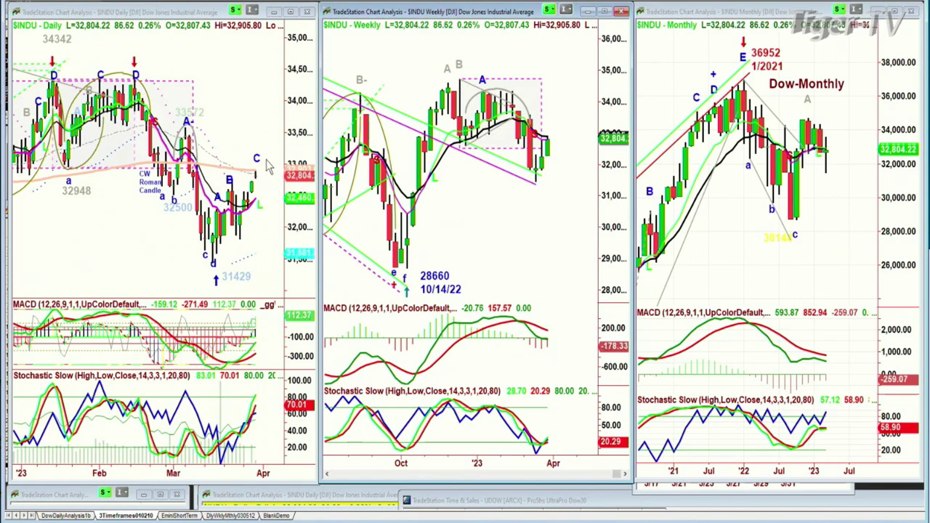
text(QQQ)
key(Return)
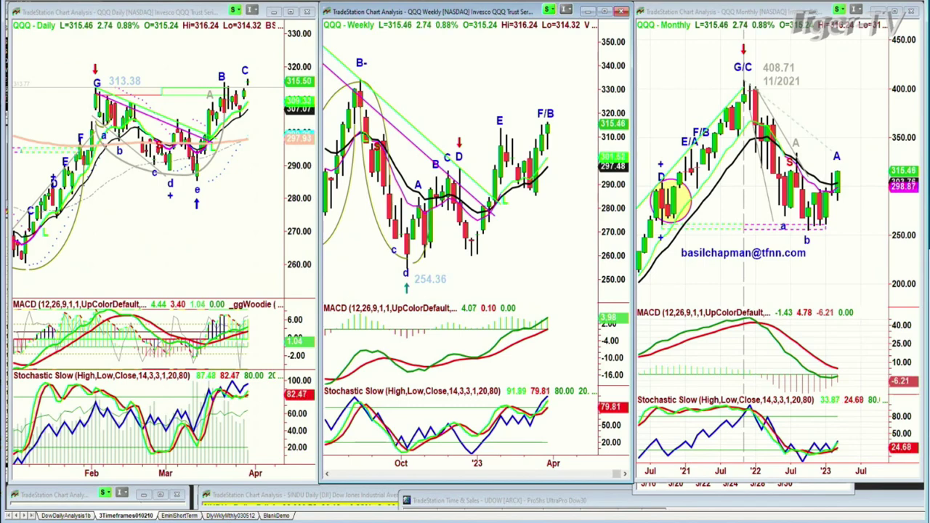
text($SPX.X)
key(Return)
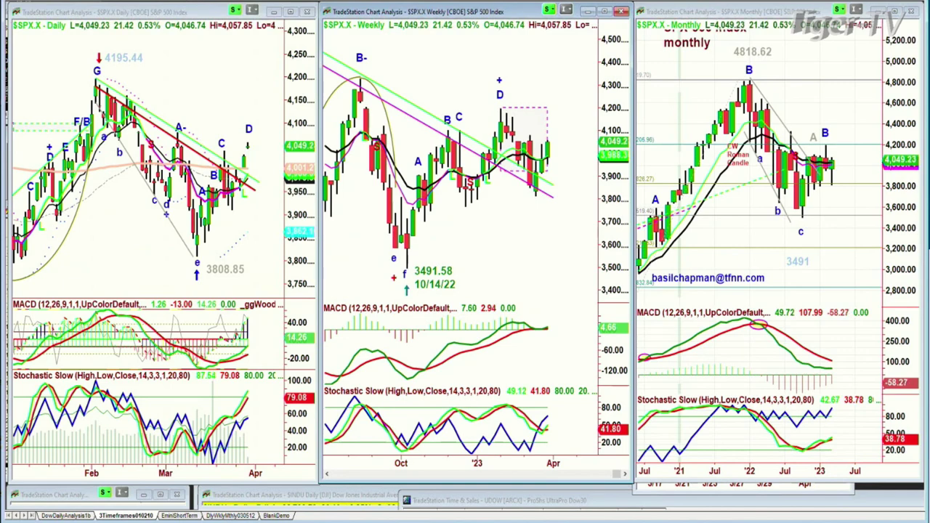
Load INTC in the three timeframe charts and examine its daily and weekly price patterns
text(INTC)
key(Return)
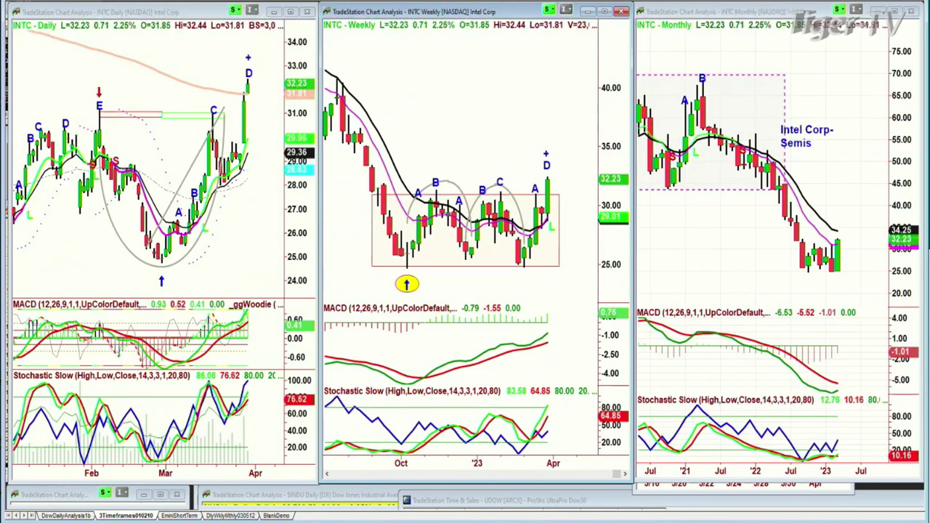
scroll(58, 51, up, 1)
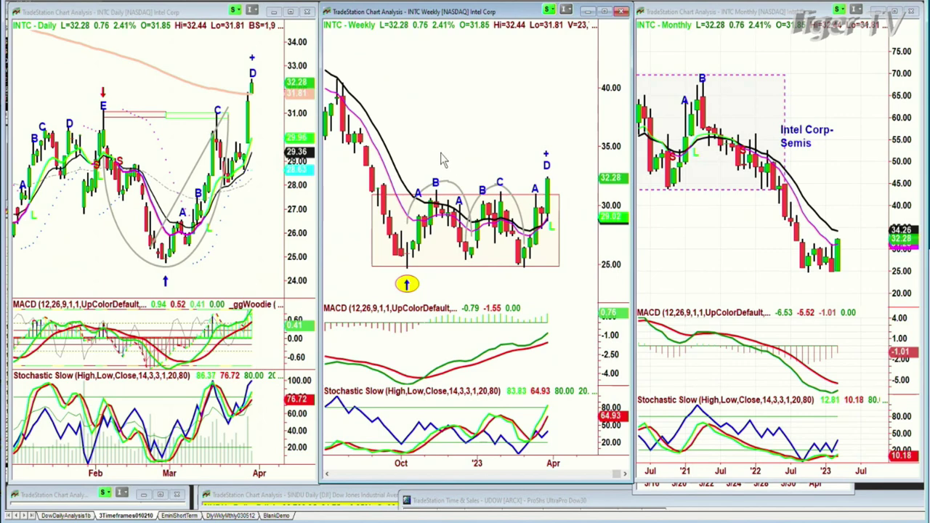
mouse_move(439, 158)
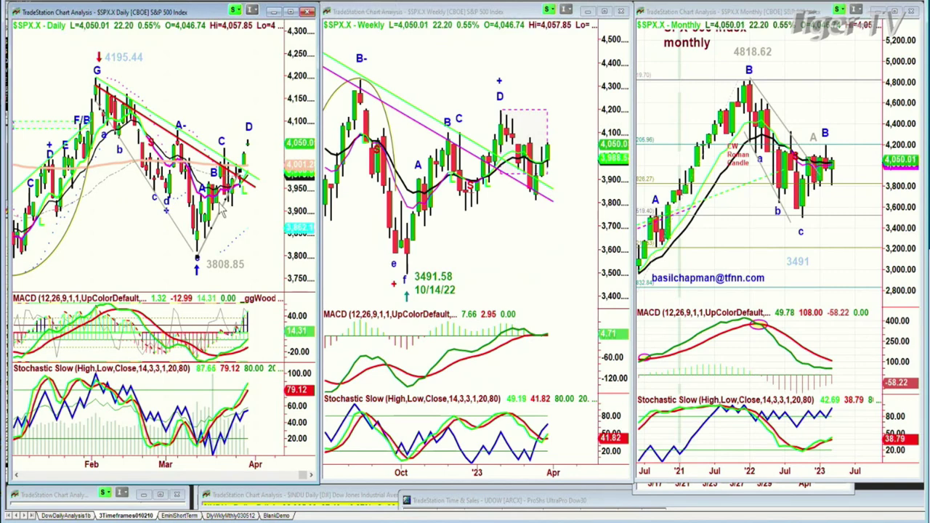
Thicken the rising trend line from the 3808.85 low on the $SPX.X daily chart and colour it blue
right_click(220, 215)
mouse_move(267, 258)
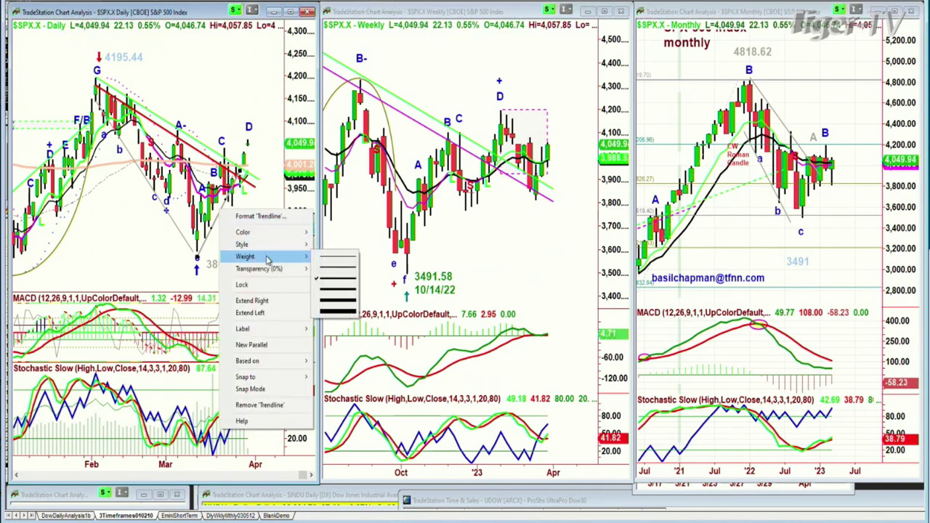
click(328, 301)
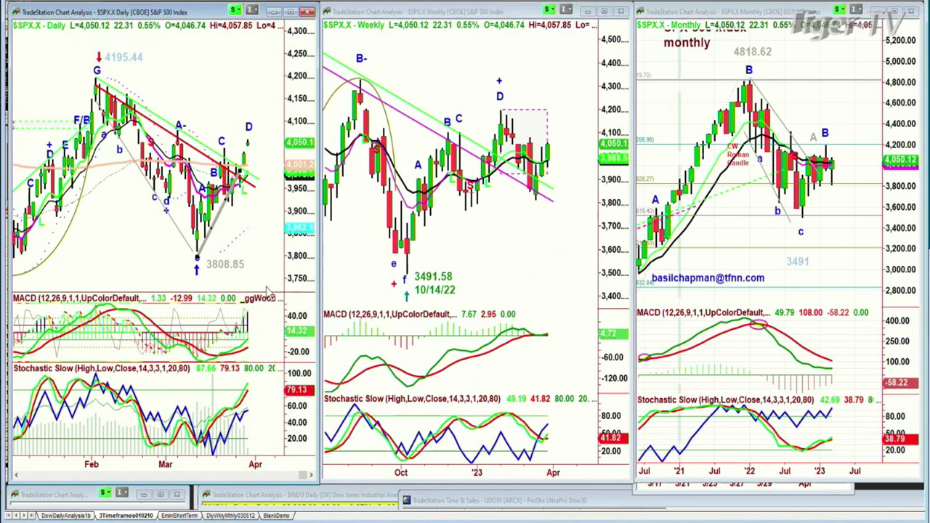
right_click(213, 231)
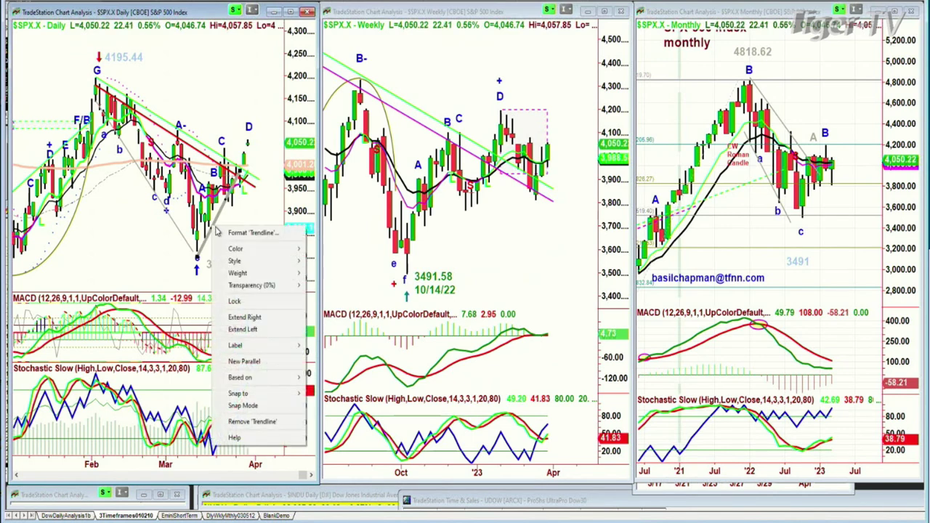
mouse_move(257, 264)
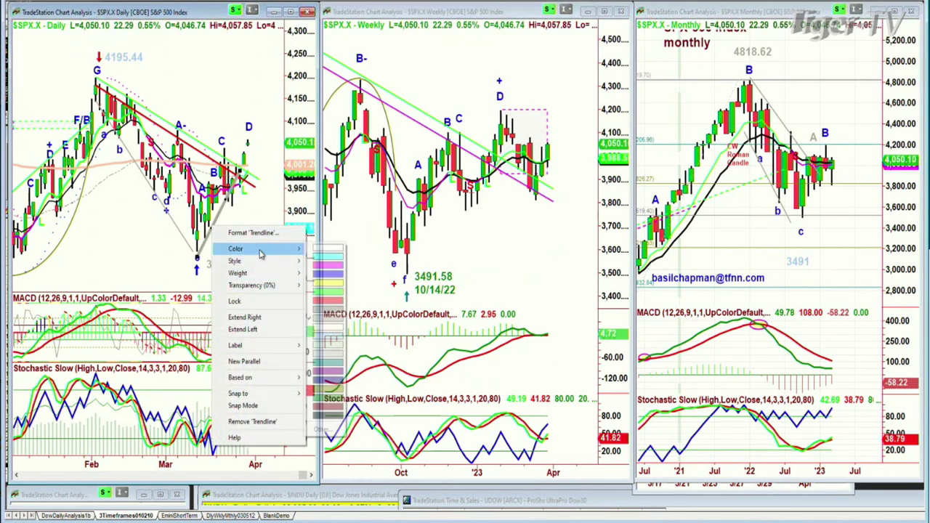
click(336, 275)
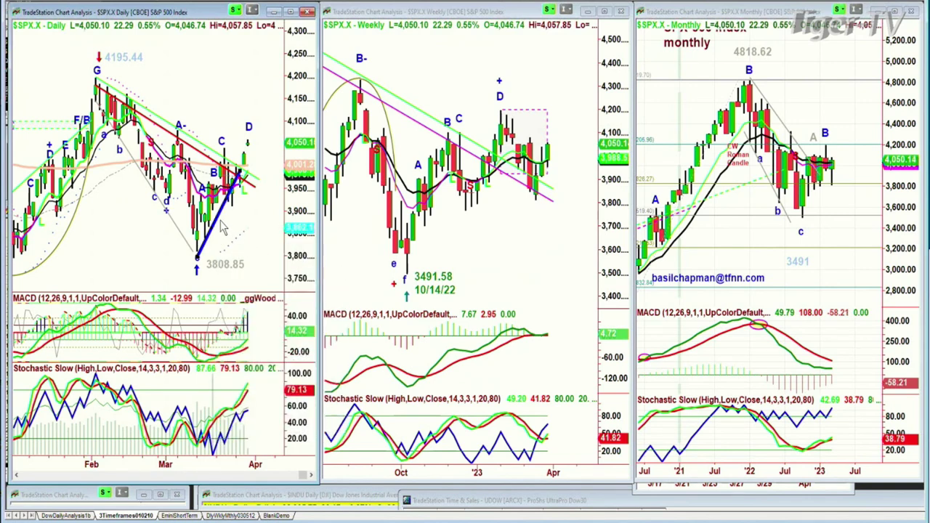
Create a parallel copy of the blue rising trend line and colour it bright green
right_click(218, 225)
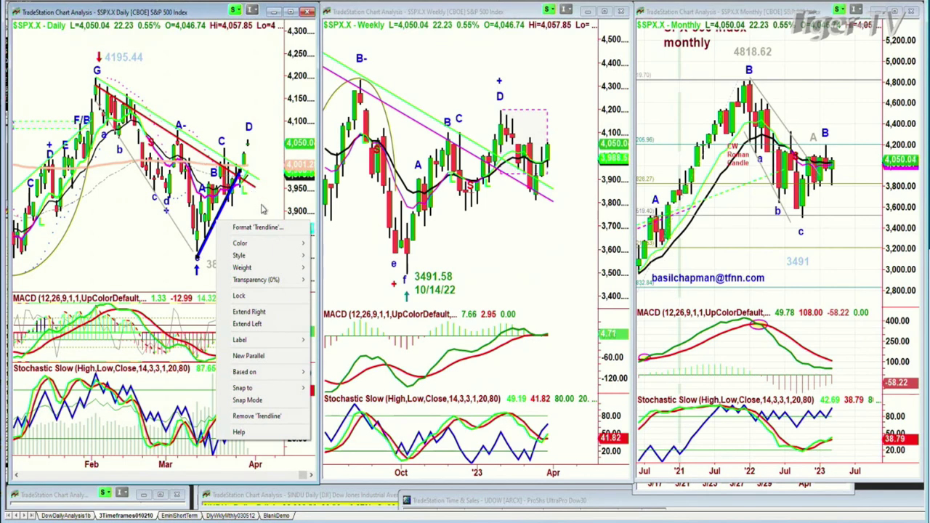
right_click(217, 224)
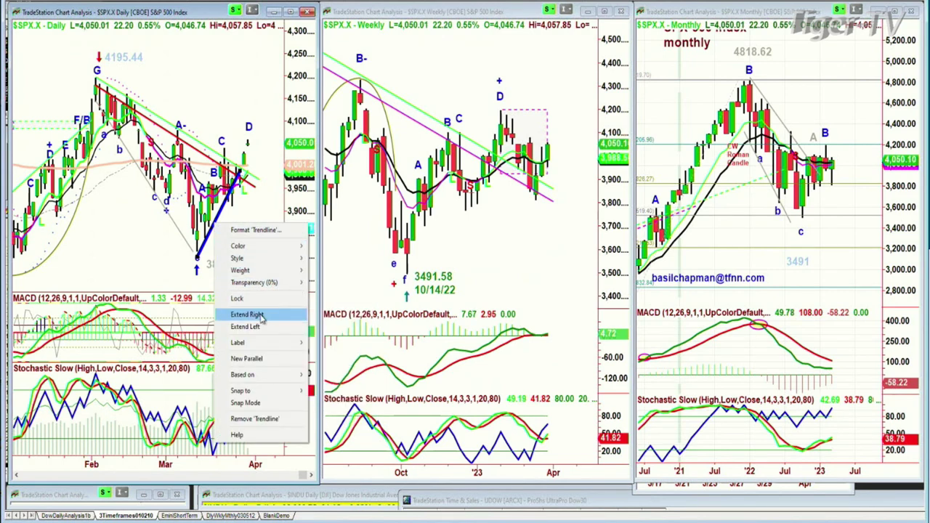
mouse_move(263, 377)
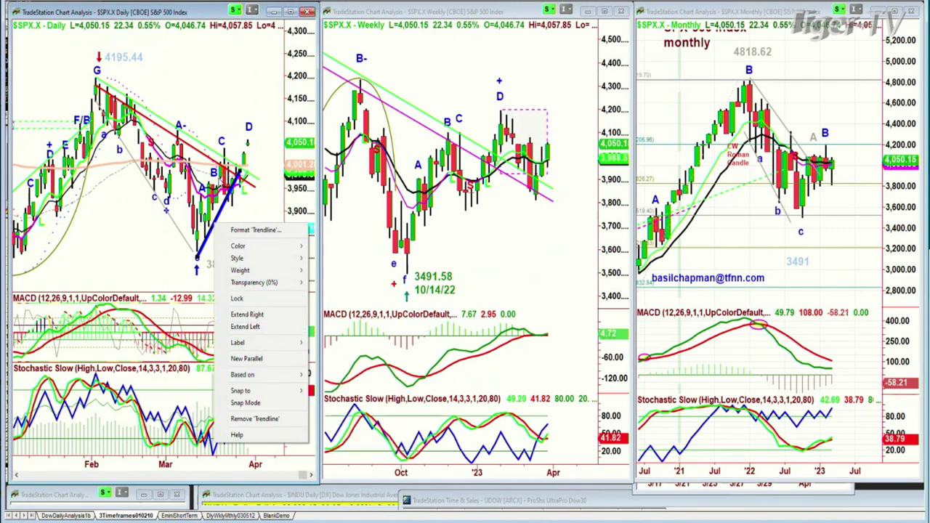
click(247, 358)
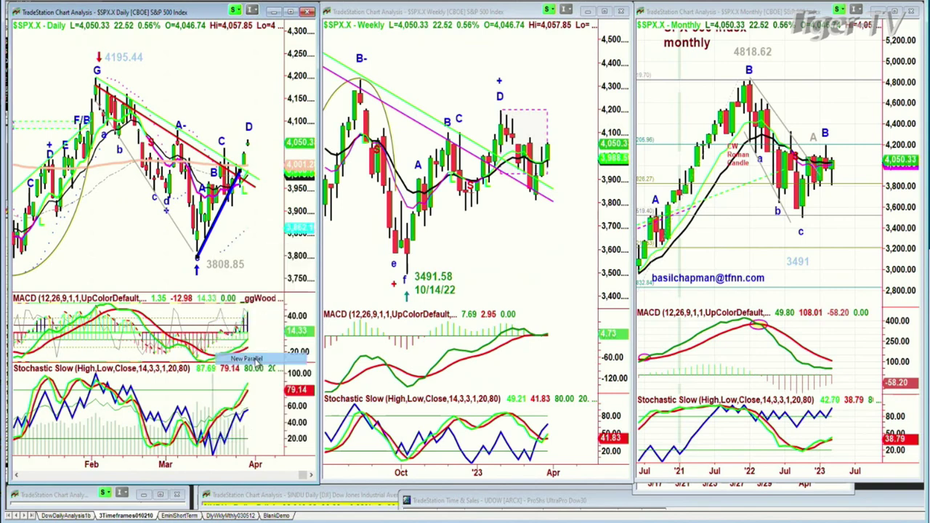
right_click(214, 200)
mouse_move(255, 221)
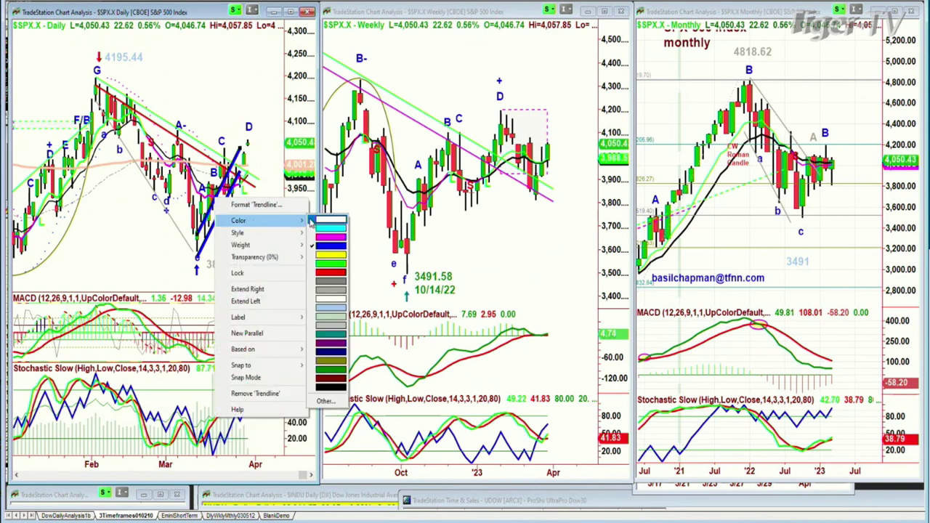
click(334, 265)
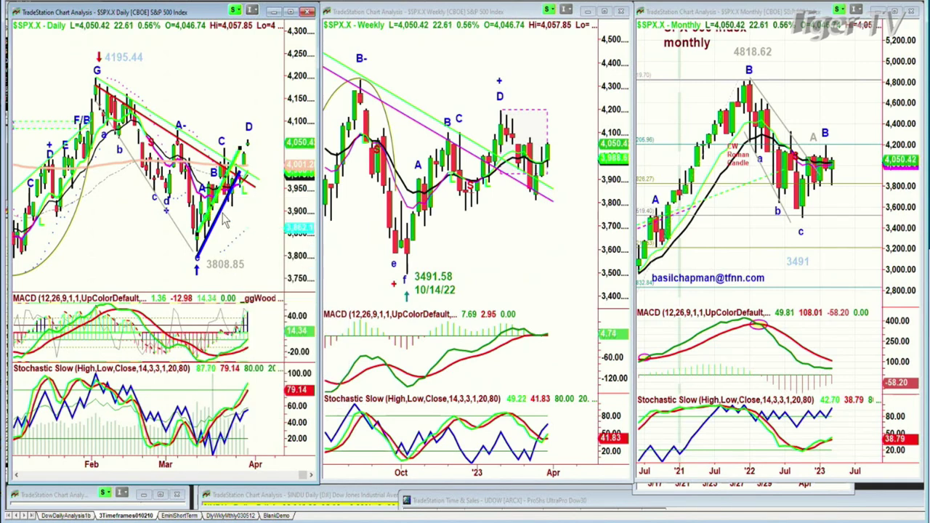
Move the green parallel line to start at the late-March low, and check the price at its upper end
drag(209, 218, 283, 198)
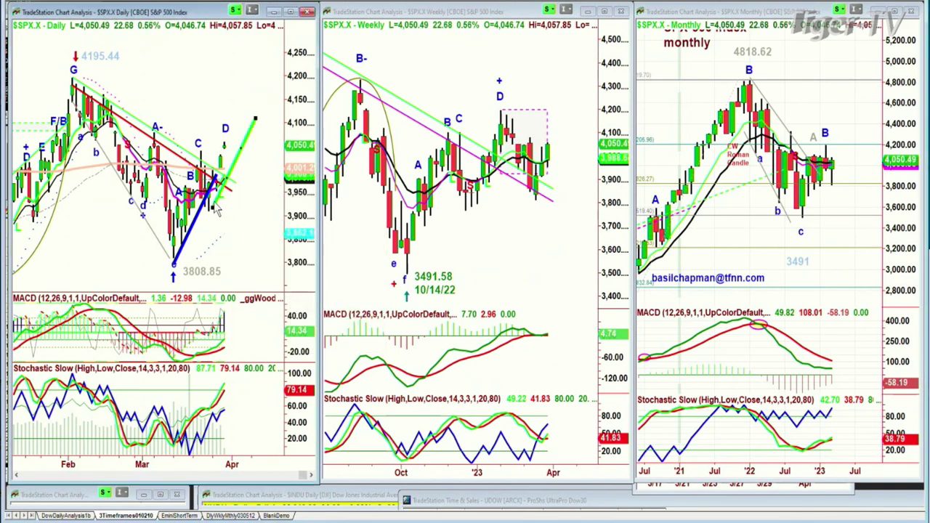
mouse_move(214, 209)
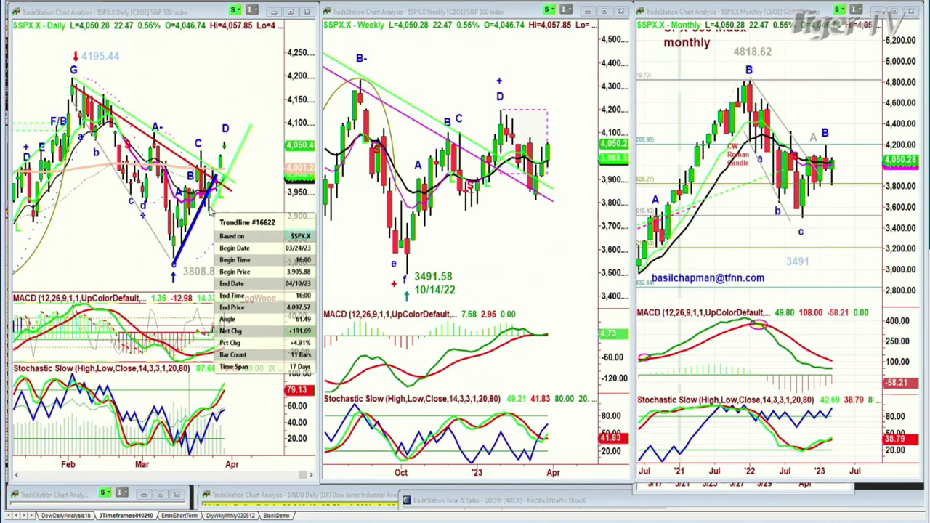
mouse_move(253, 102)
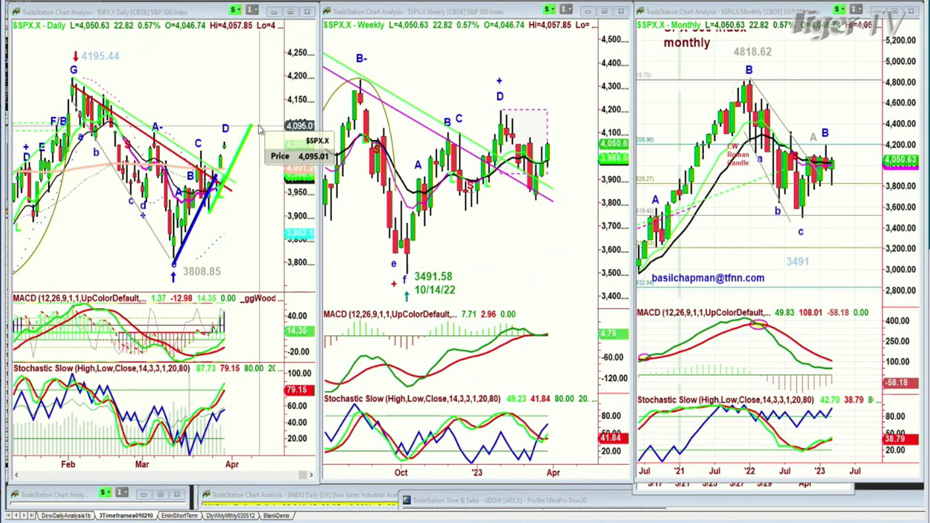
click(266, 120)
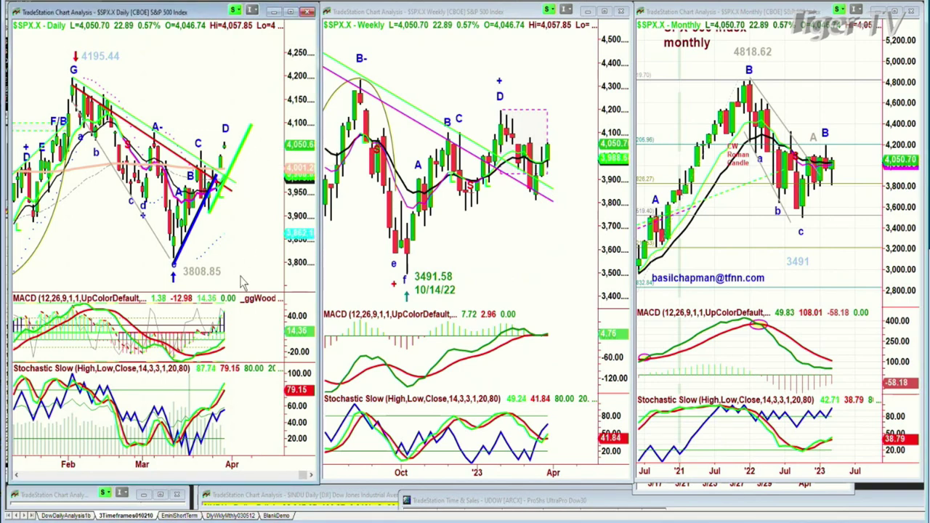
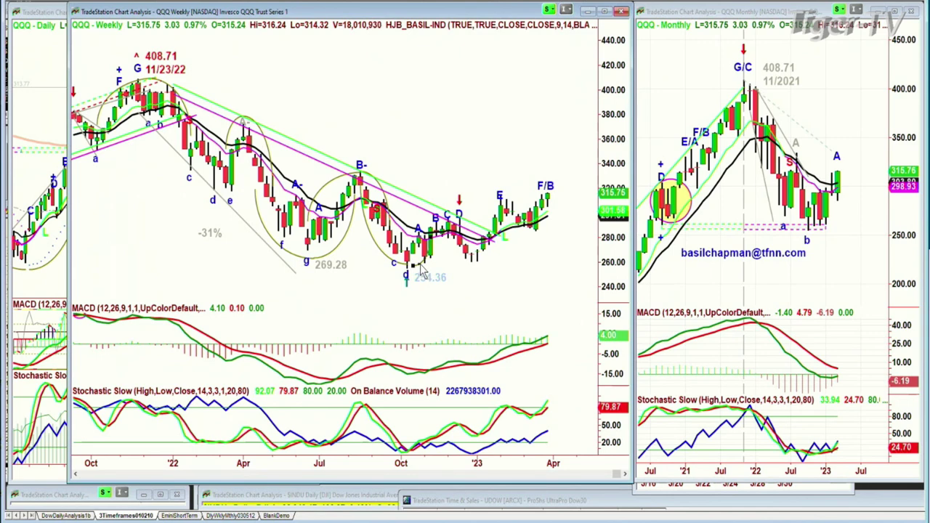
Draw a cup-shaped arc on the QQQ weekly chart from the December 2022 decline, under the lows, up past the latest bar
mouse_move(461, 251)
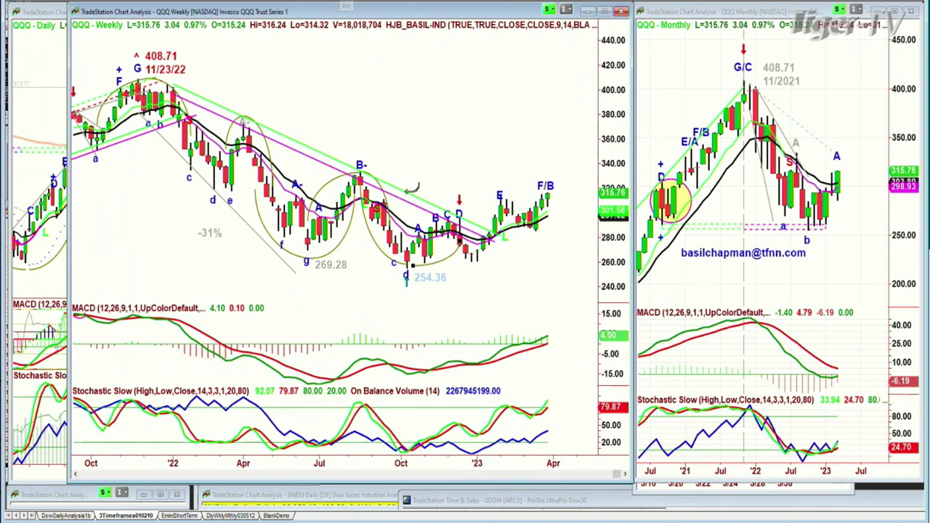
mouse_move(469, 260)
mouse_down()
mouse_move(516, 267)
mouse_move(569, 203)
mouse_move(579, 182)
mouse_move(576, 173)
mouse_move(564, 180)
mouse_up()
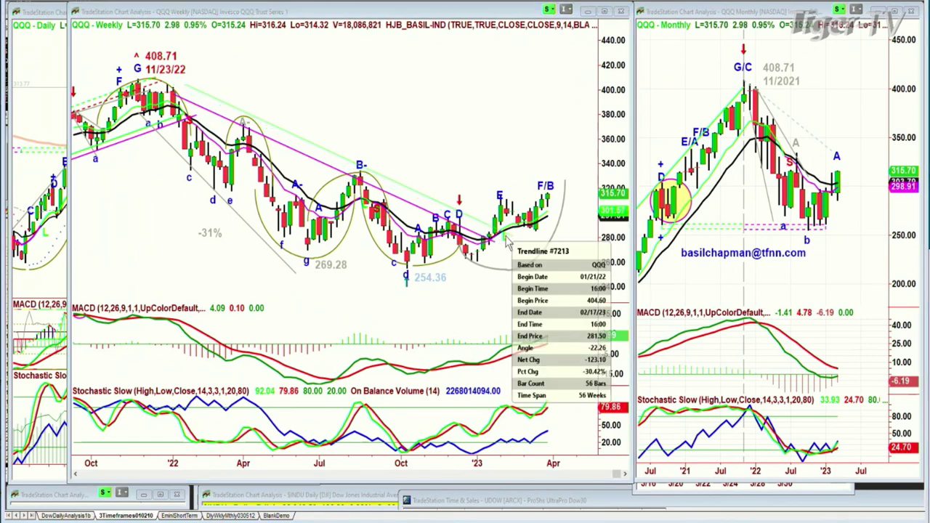
Extend the lower ends of QQQ's green and magenta descending trend lines into March 2023, keeping their upper ends near the early-2022 highs
click(531, 254)
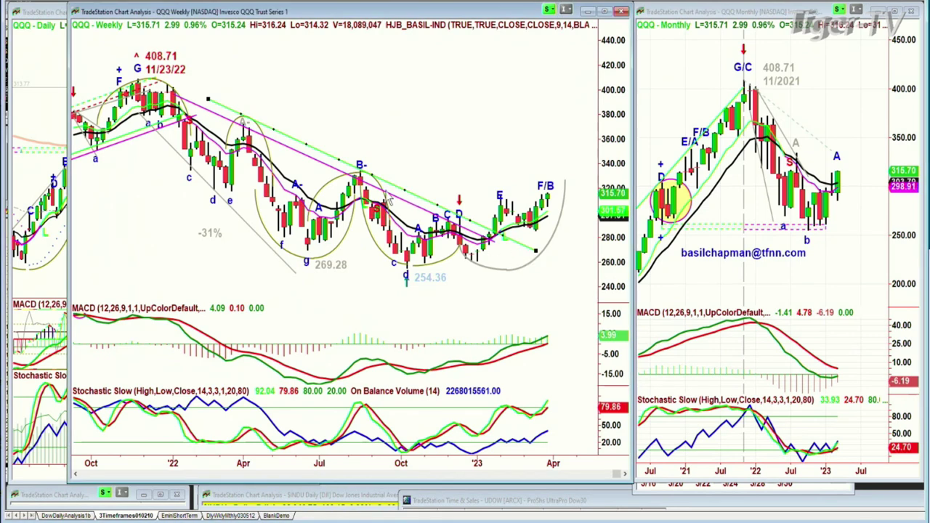
drag(209, 102, 167, 85)
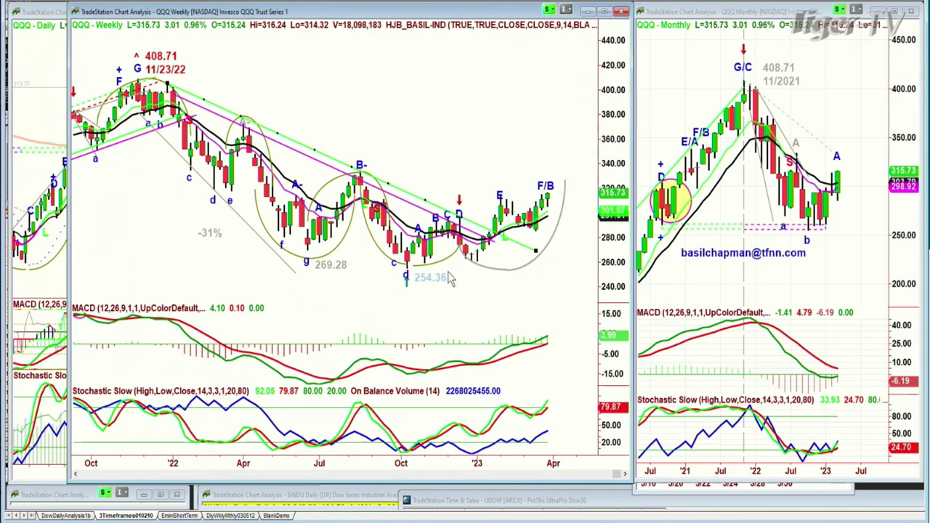
mouse_move(494, 249)
mouse_down()
mouse_move(528, 265)
mouse_move(504, 241)
mouse_move(489, 241)
mouse_move(505, 262)
mouse_move(523, 249)
mouse_move(529, 257)
mouse_up()
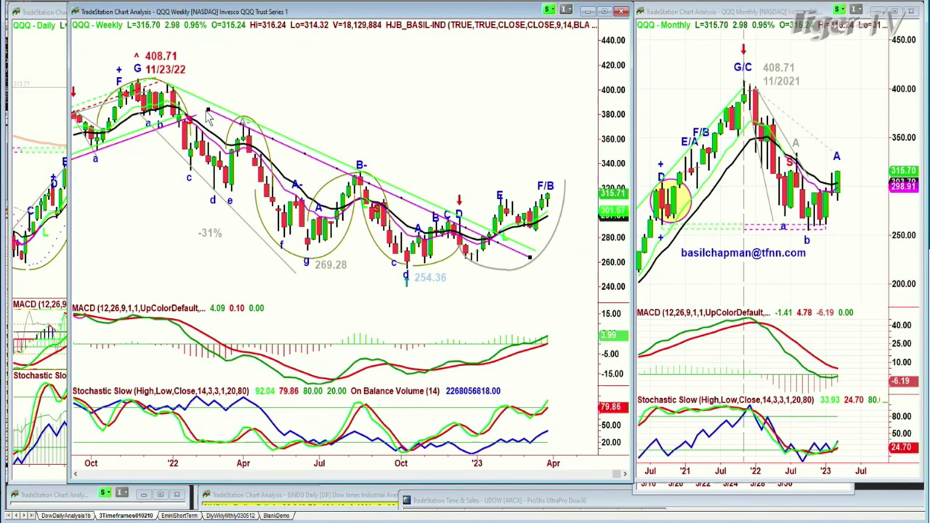
mouse_move(210, 116)
drag(181, 111, 164, 95)
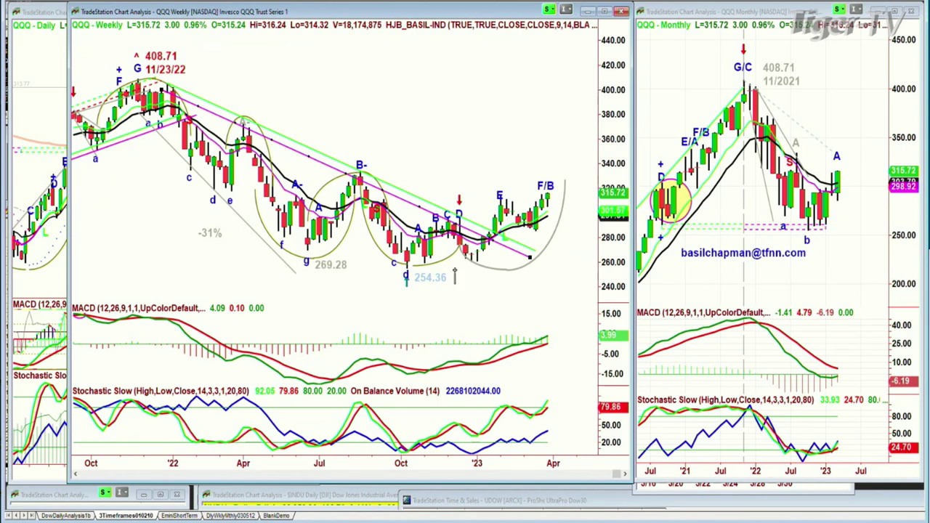
Add a vertical line at mid-December 2022 where the new arc begins, and widen the QQQ weekly chart over the daily one
click(459, 276)
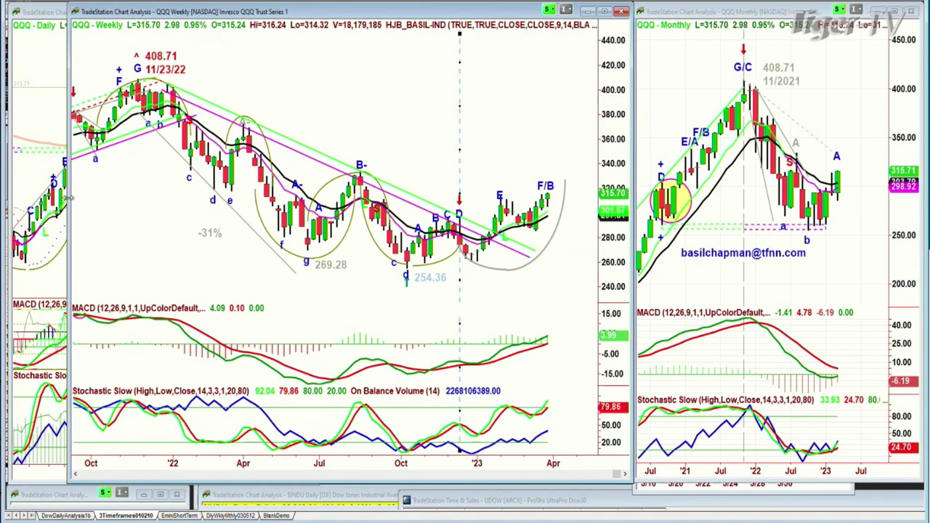
drag(69, 196, 10, 197)
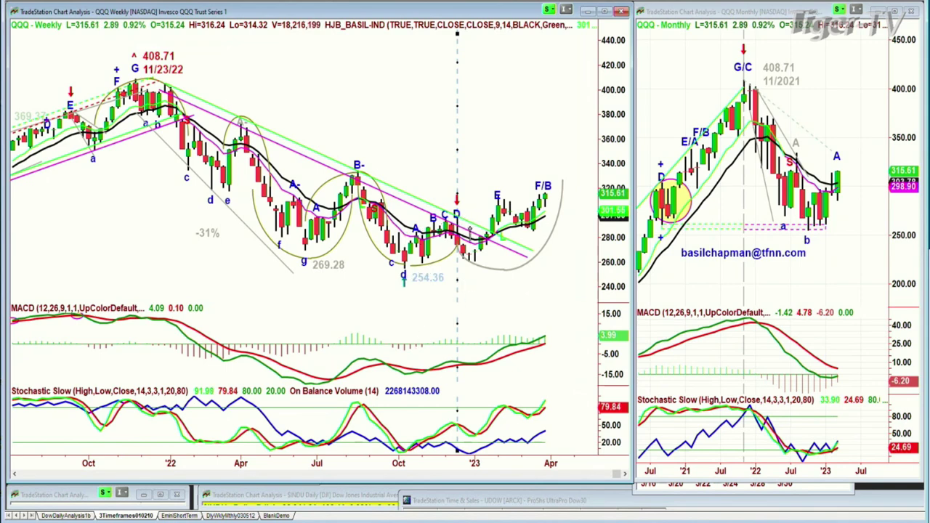
Draw a thin rectangle at the B- peak level, spanning from that peak to the vertical line
mouse_move(269, 522)
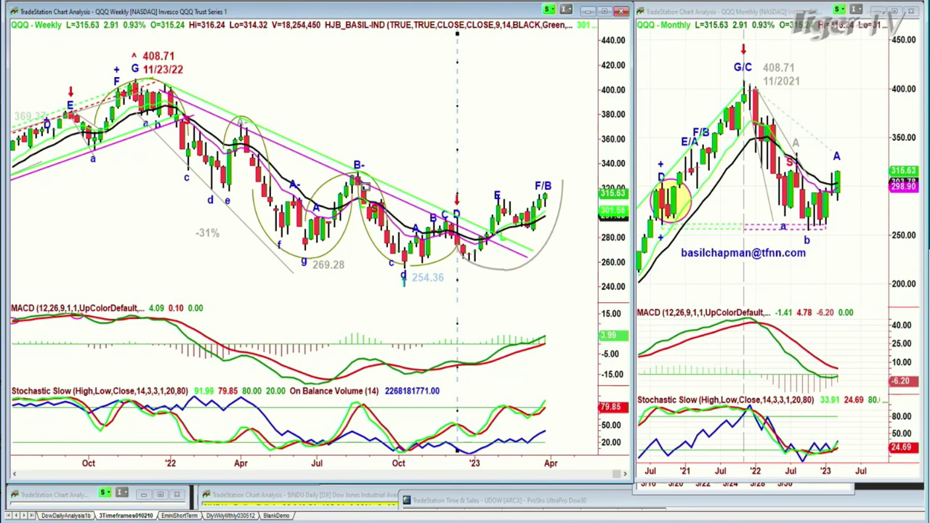
drag(365, 176, 461, 187)
drag(461, 180, 458, 176)
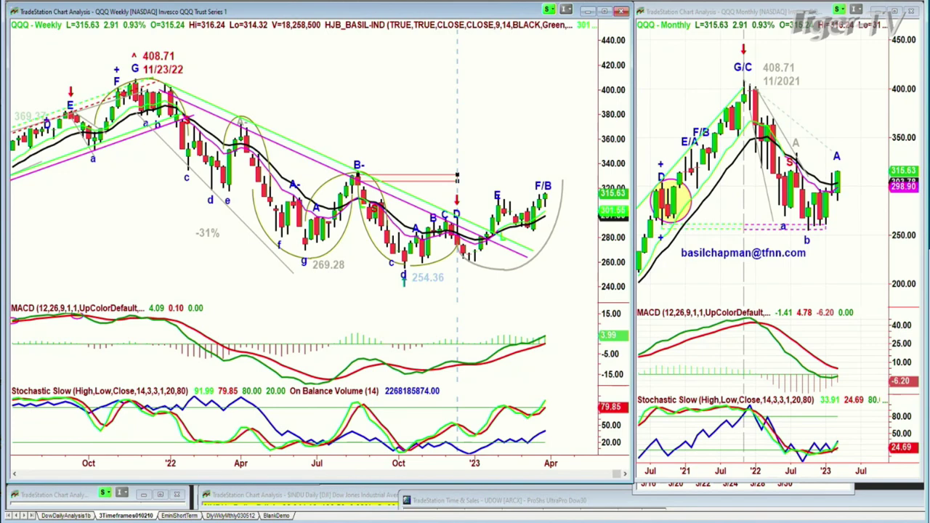
Create a parallel copy of the red rectangle, place it at the same level beyond the vertical line, and colour its outline green
right_click(430, 188)
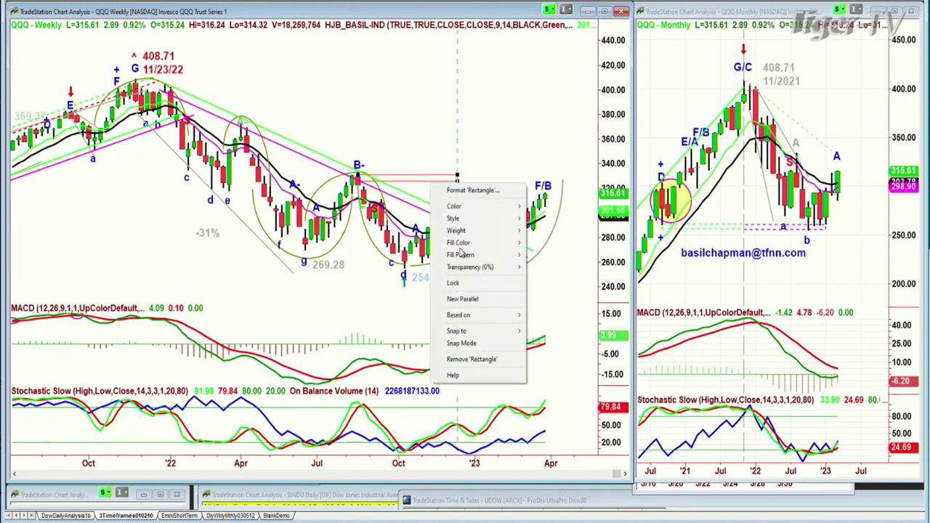
click(483, 302)
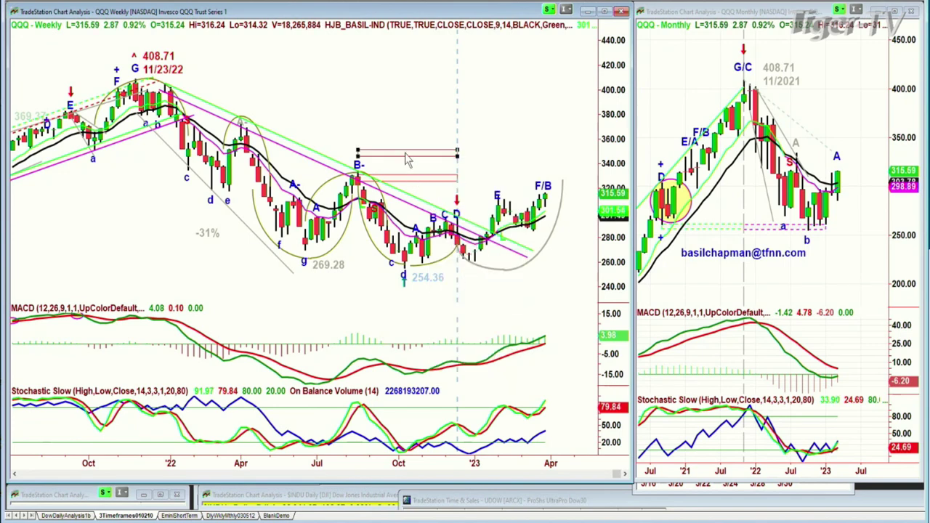
drag(465, 174, 509, 188)
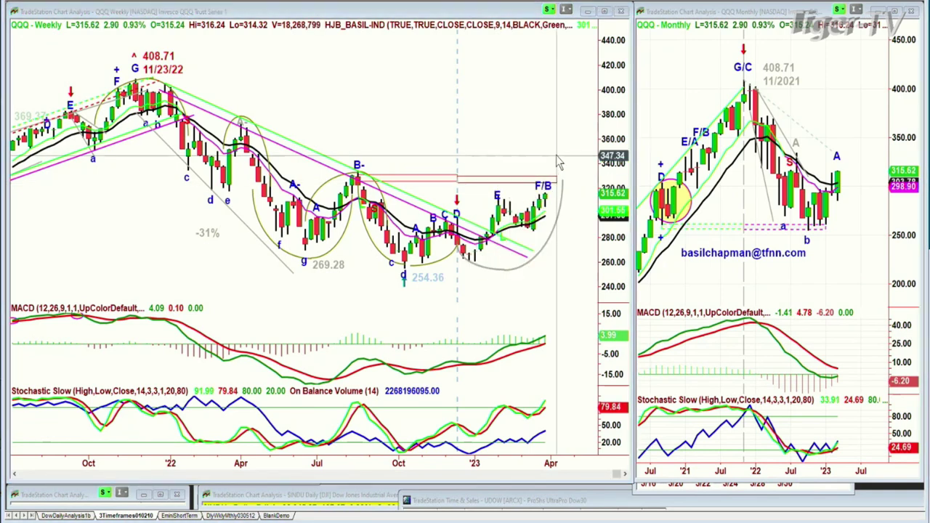
mouse_move(557, 160)
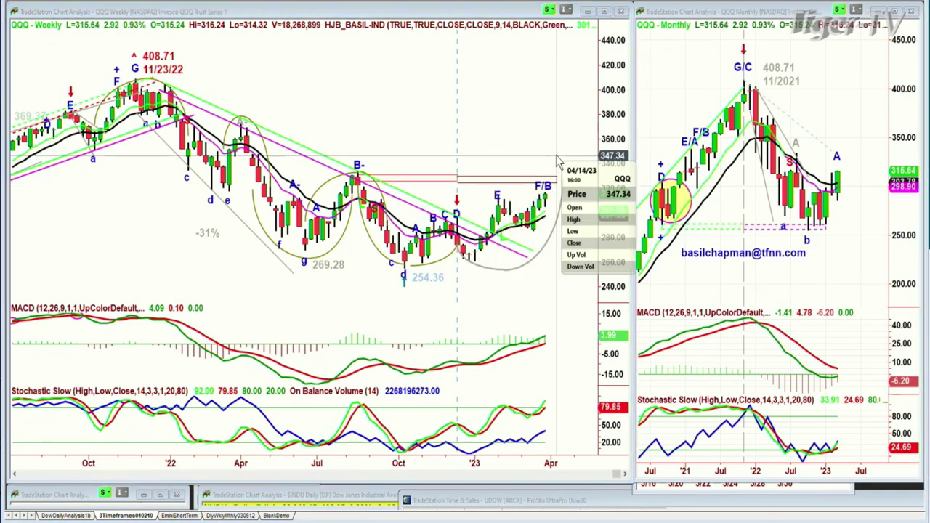
right_click(501, 183)
mouse_move(523, 199)
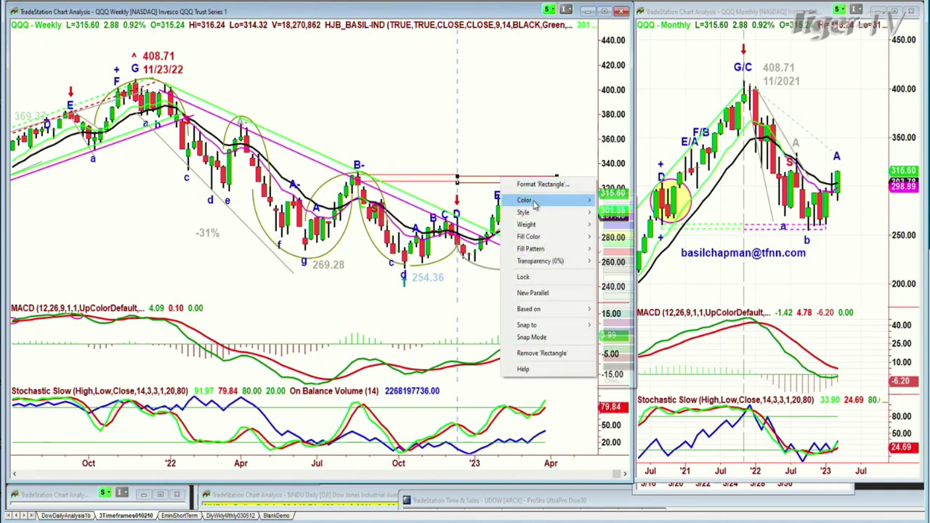
click(612, 245)
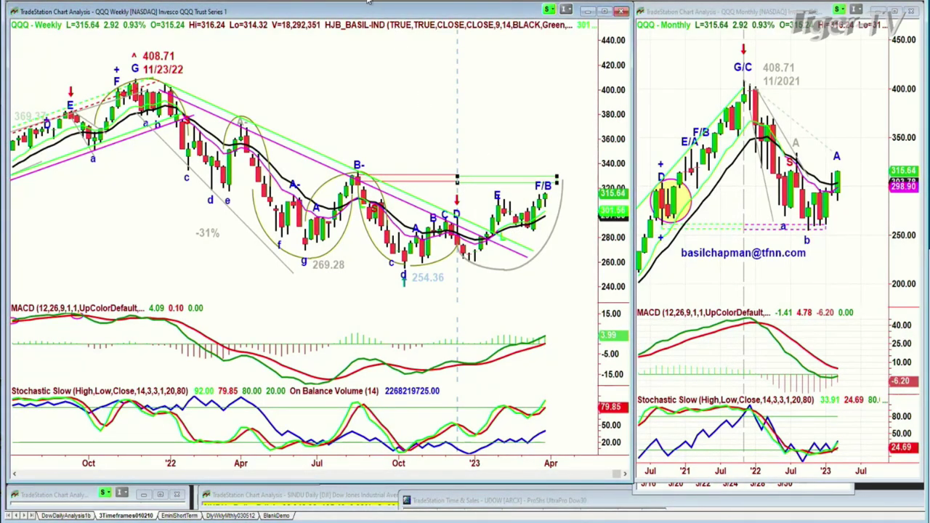
Label the red rectangle LS and the green rectangle RS, and check the price data of the B- peak bar
click(412, 159)
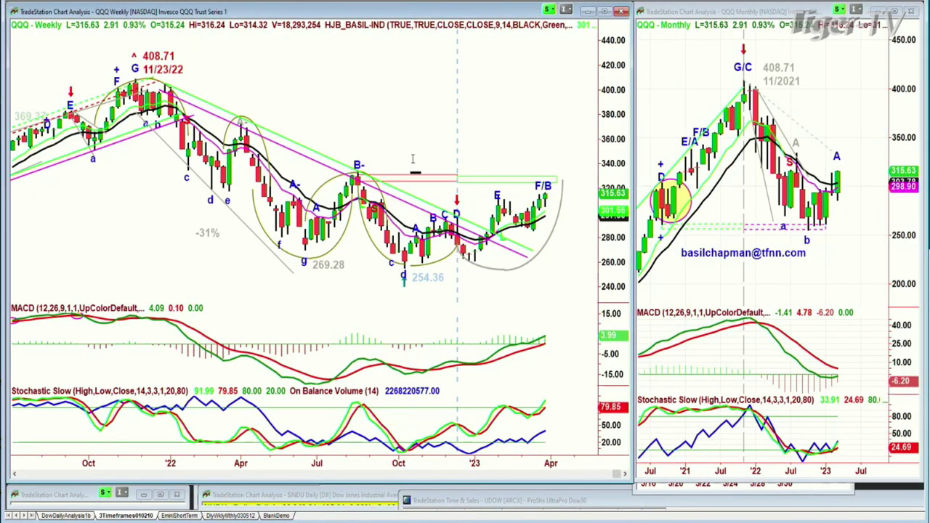
text(LS)
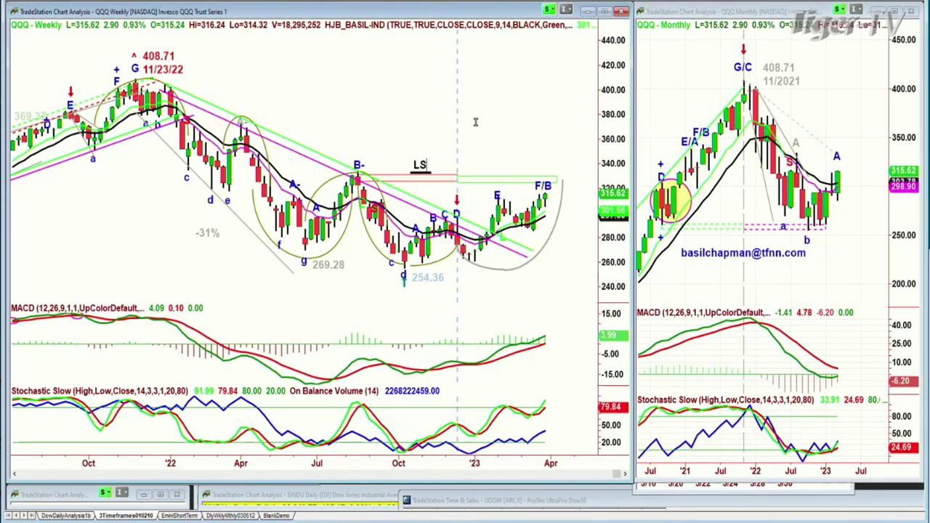
click(494, 162)
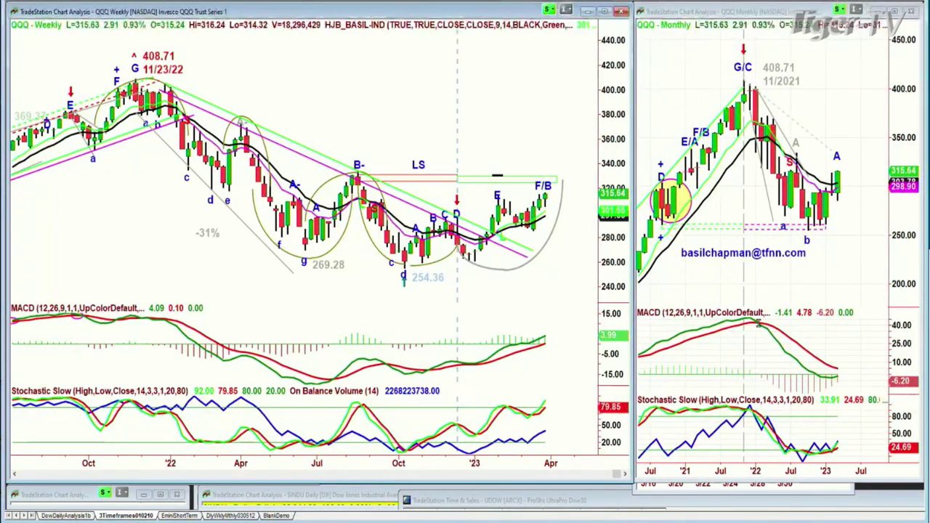
text(RS)
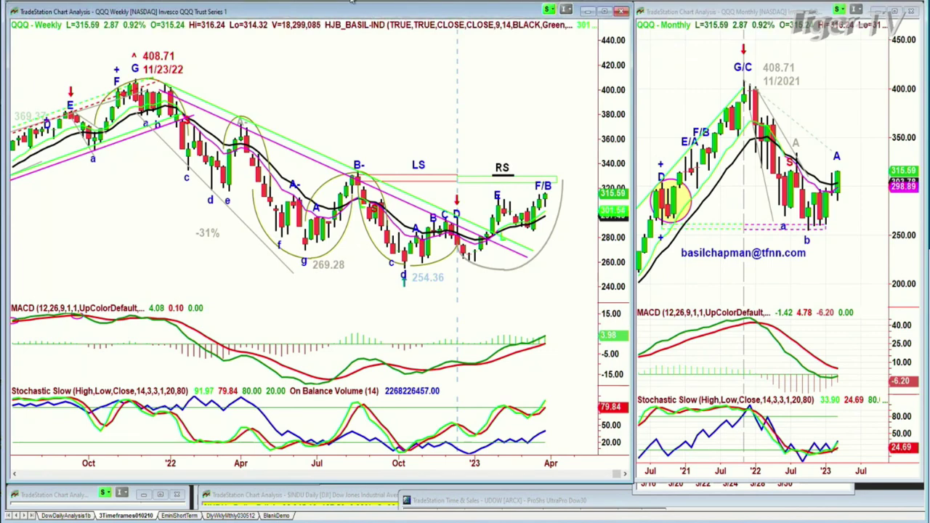
click(513, 138)
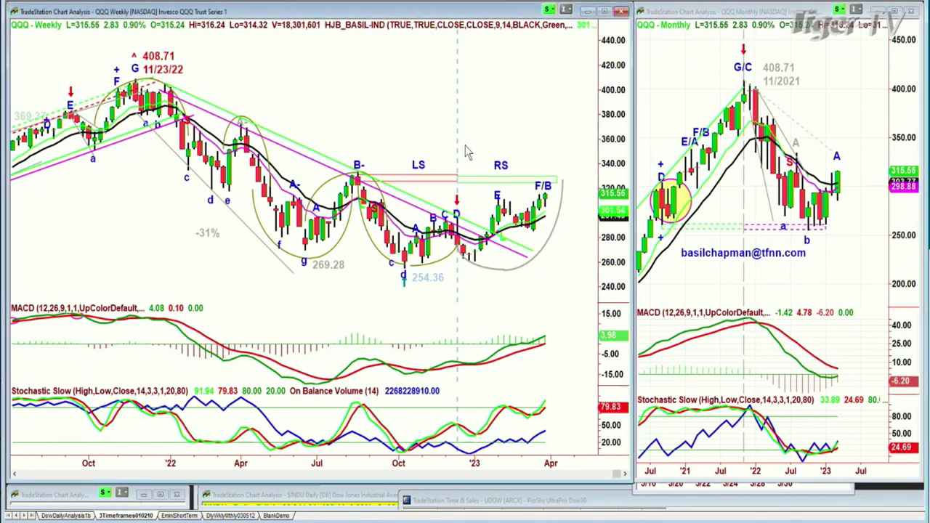
mouse_move(359, 138)
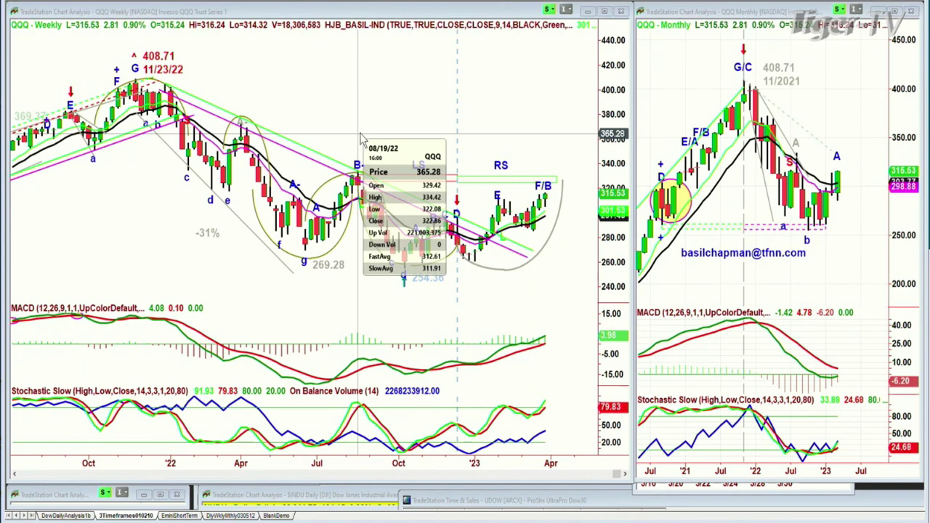
click(361, 138)
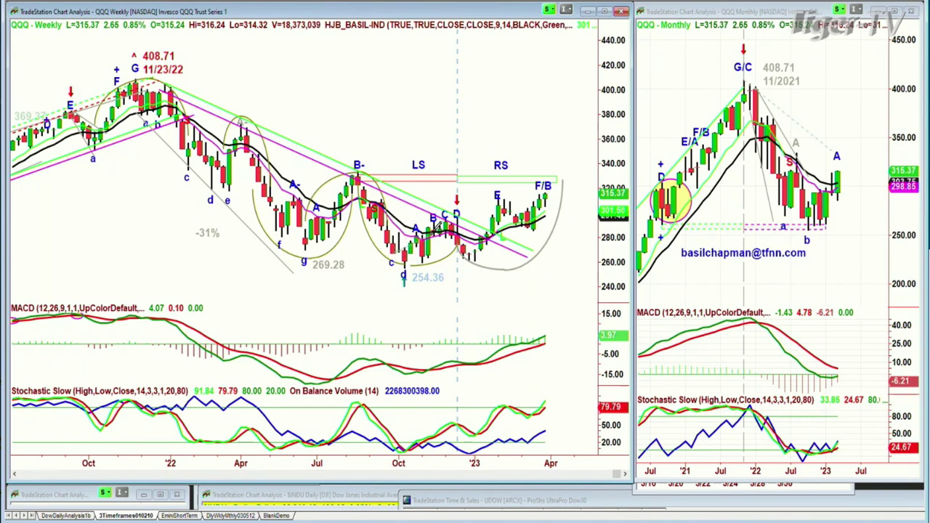
Draw a rising trend line past the D and E peaks to the far end of the green rectangle, and colour it green
mouse_move(462, 215)
mouse_down()
mouse_move(500, 185)
mouse_move(567, 168)
mouse_move(561, 174)
mouse_up()
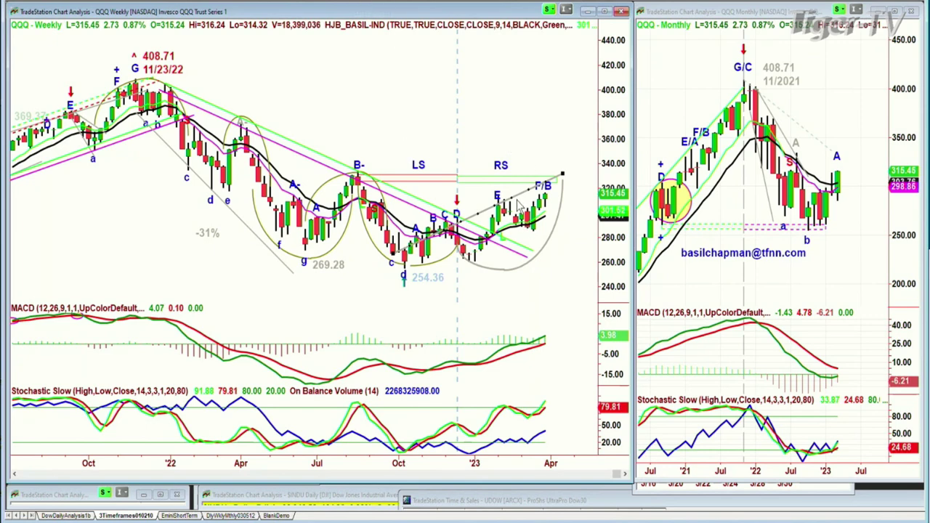
right_click(516, 201)
mouse_move(567, 219)
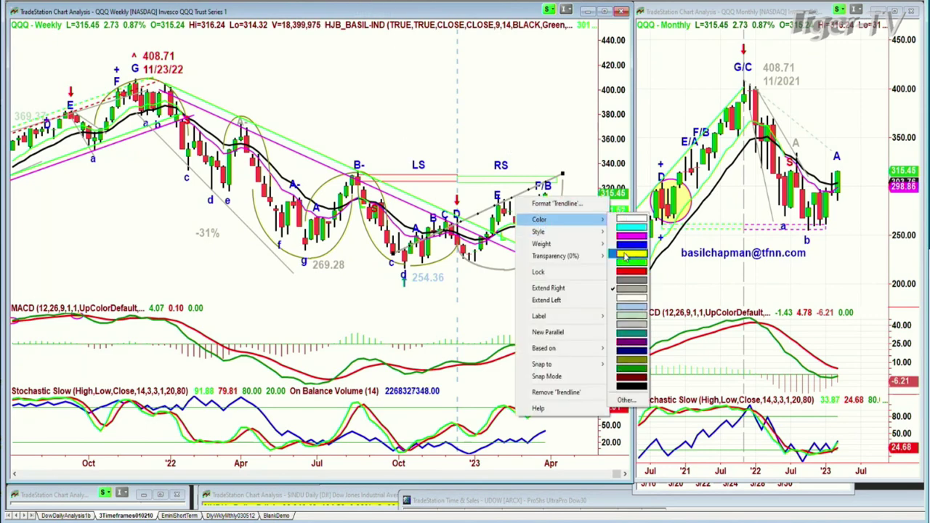
click(637, 263)
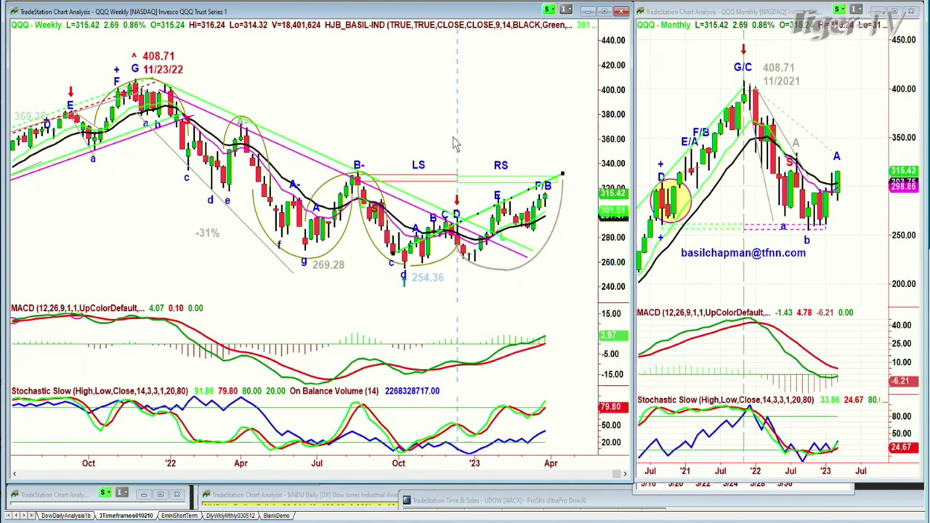
Change the rising green trend line's style to dashed and check the price data of the latest weekly bar at F/B
mouse_move(360, 131)
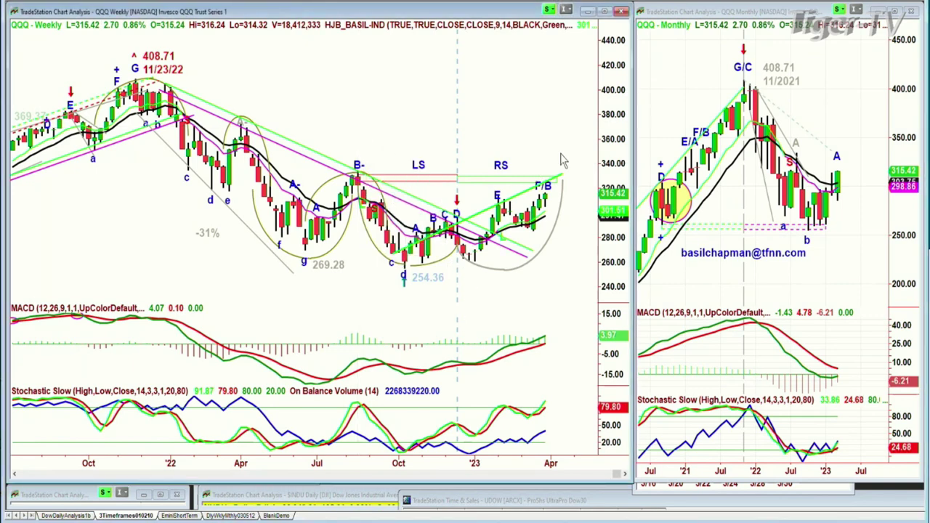
mouse_move(560, 160)
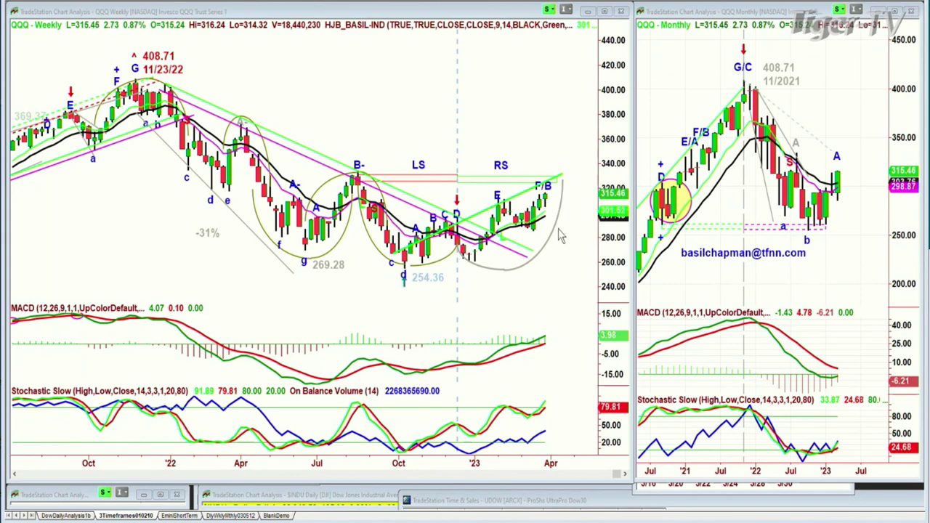
right_click(536, 196)
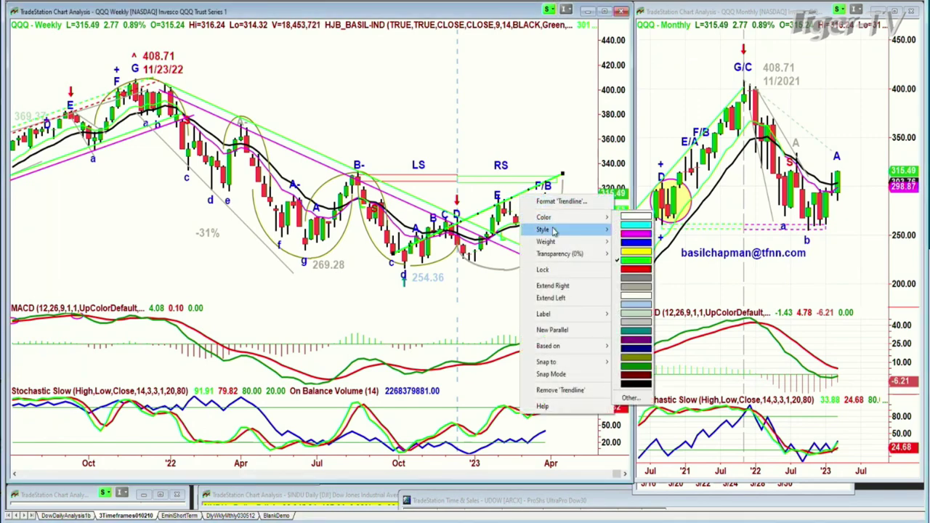
mouse_move(559, 229)
click(632, 250)
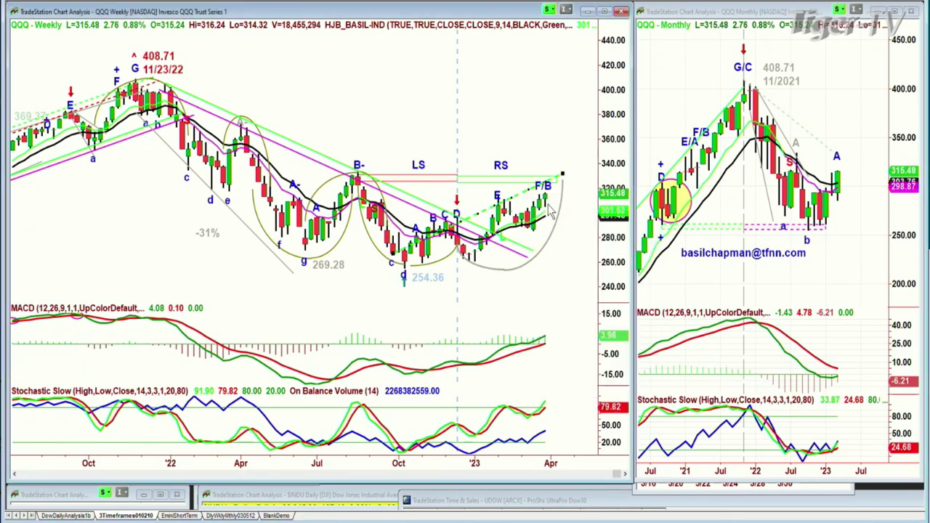
mouse_move(550, 190)
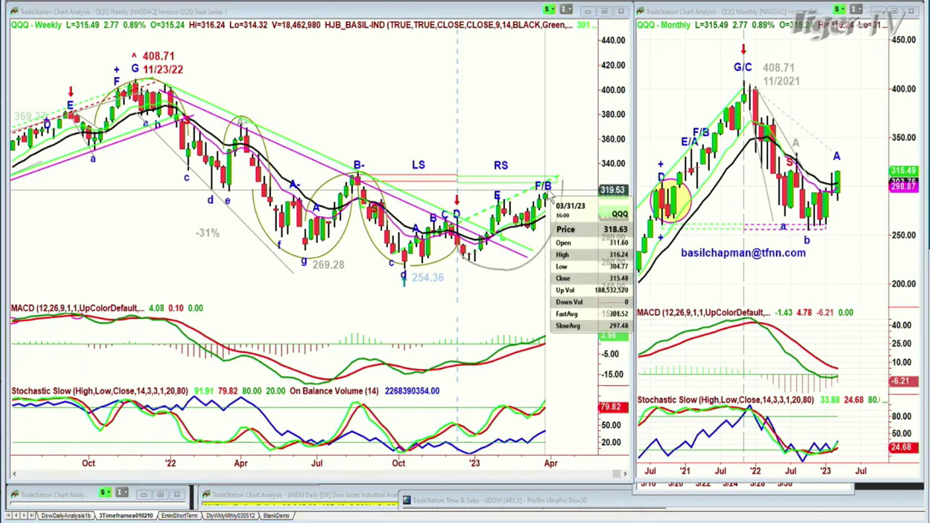
click(553, 191)
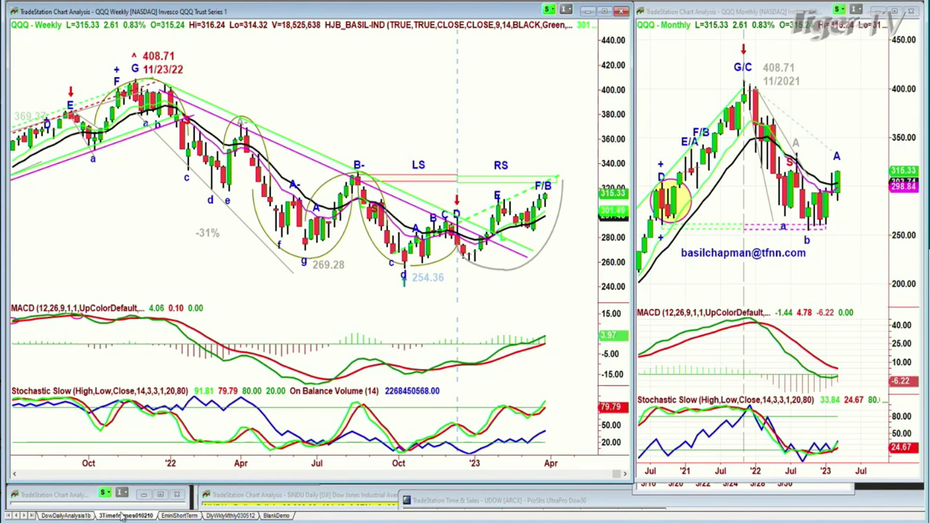
View the E-mini S&P charts in the EminiShortTerm workspace and return to the 3Timeframes010210 workspace
click(176, 515)
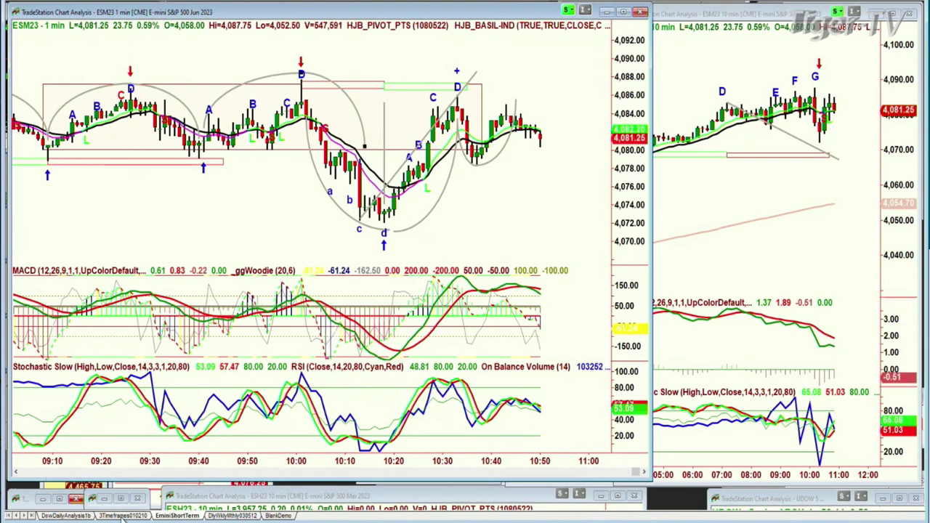
click(125, 515)
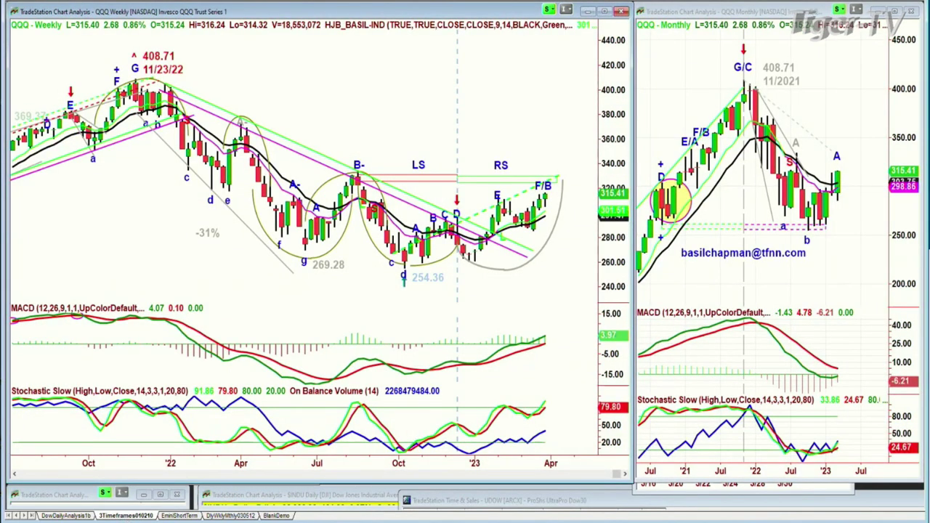
View the INTC weekly and monthly charts, and switch the symbol back to QQQ
text(INTC)
key(Return)
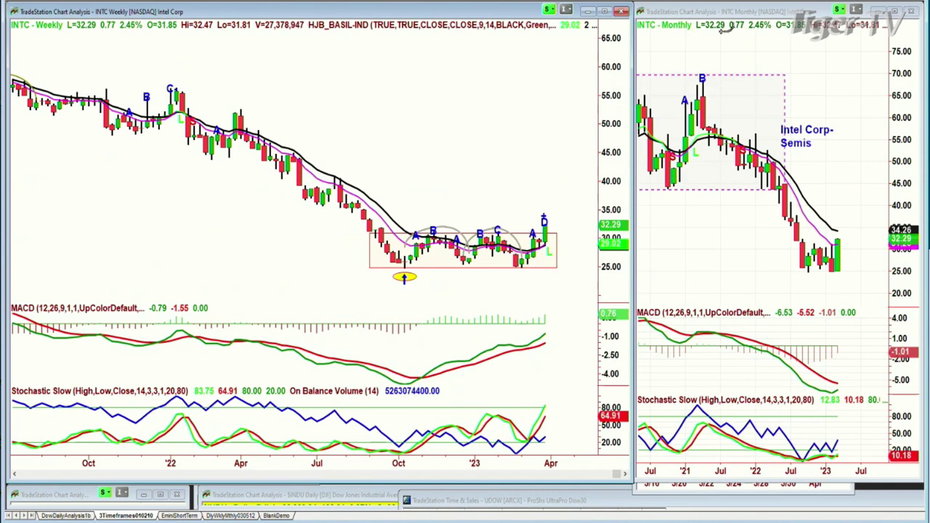
text(QQQ)
key(Return)
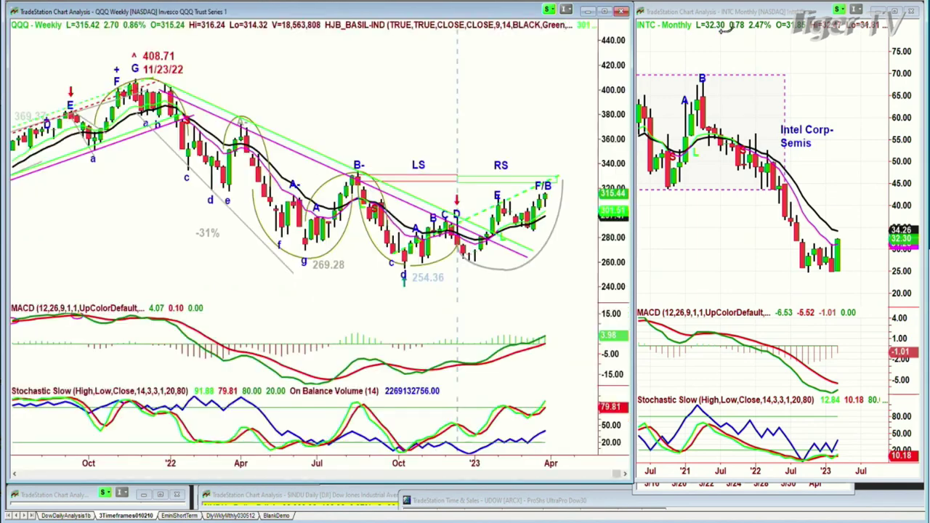